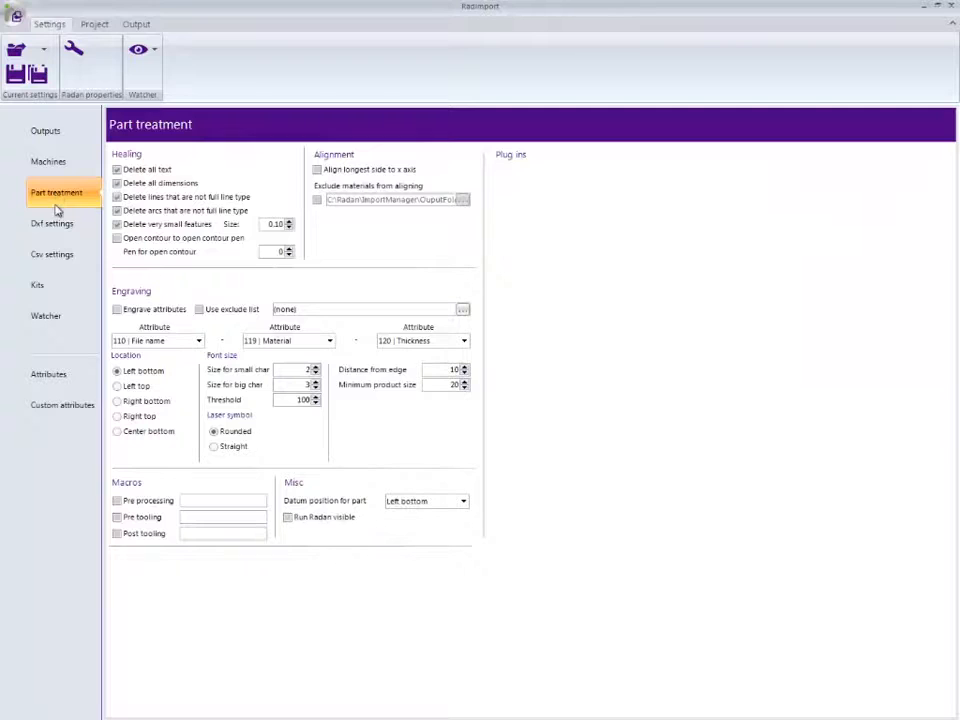
- Review the Csv, Kits, Watcher and Attributes settings pages
click(57, 256)
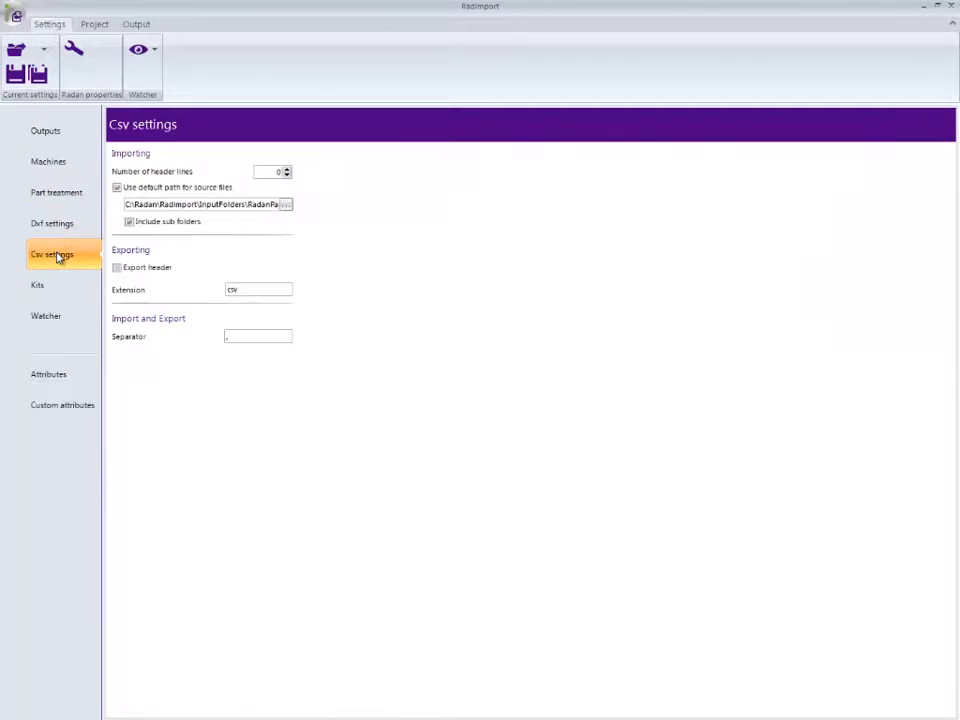
click(55, 289)
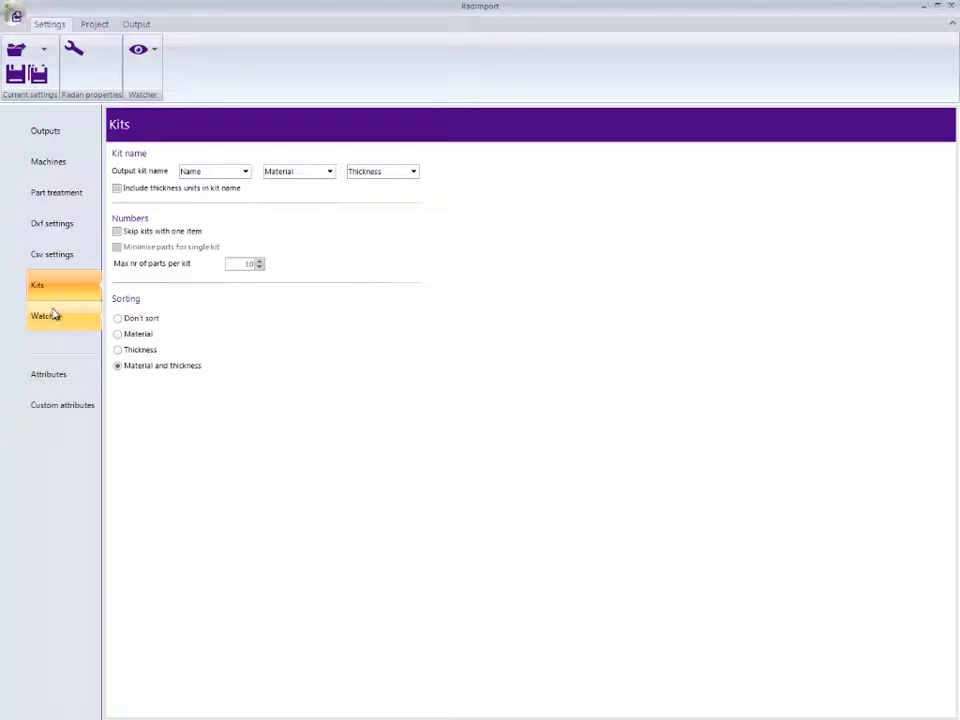
click(55, 318)
click(58, 375)
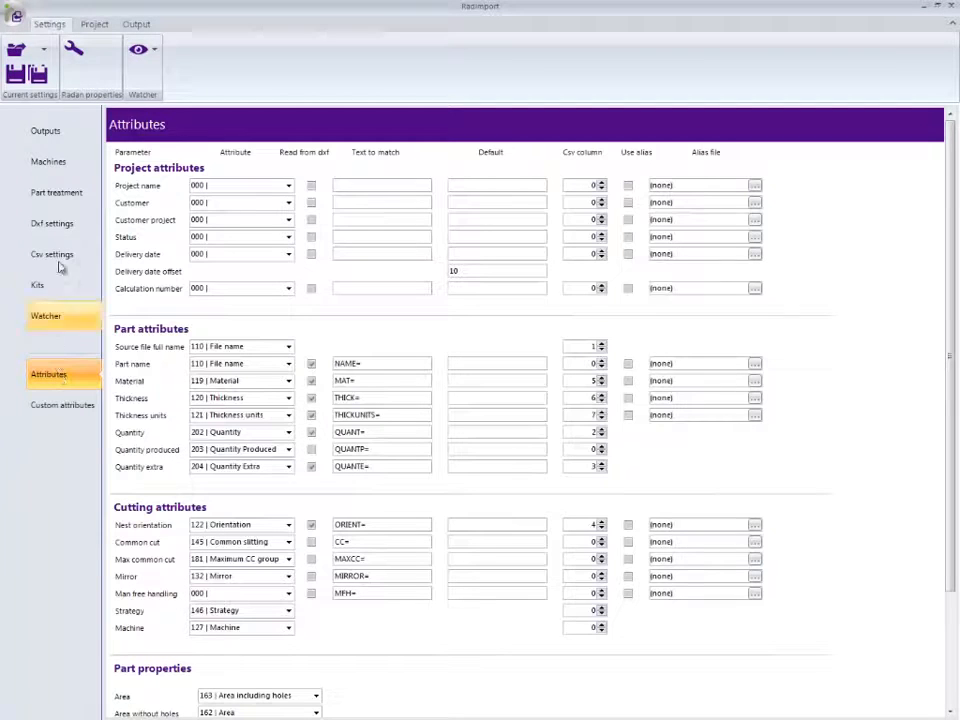
- Add all the DWG drawings from the DWG input folder to the project parts
click(82, 26)
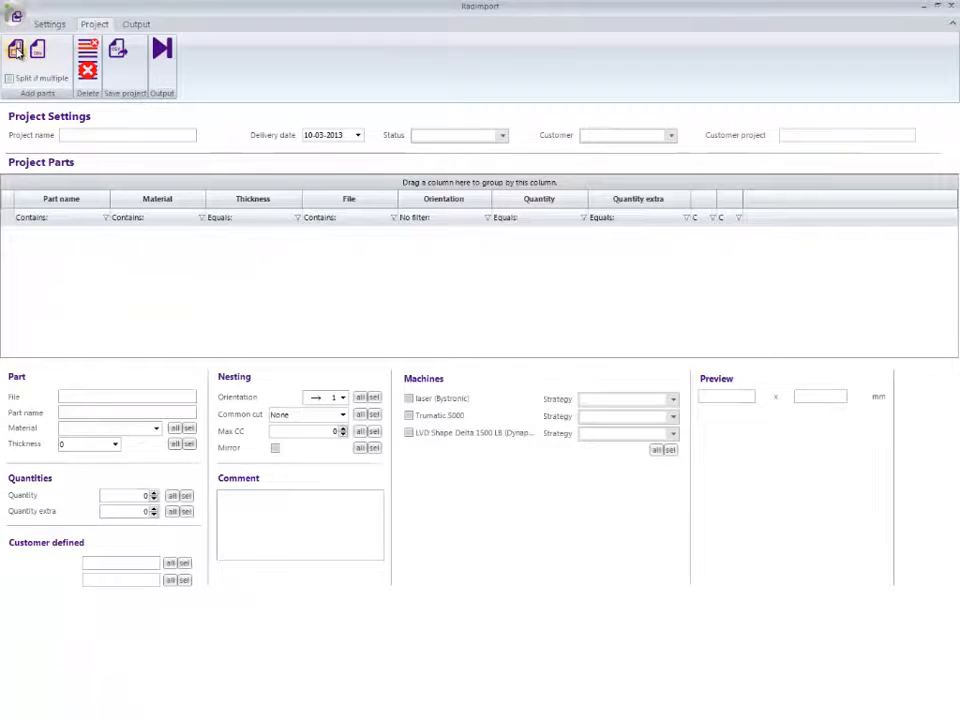
click(15, 50)
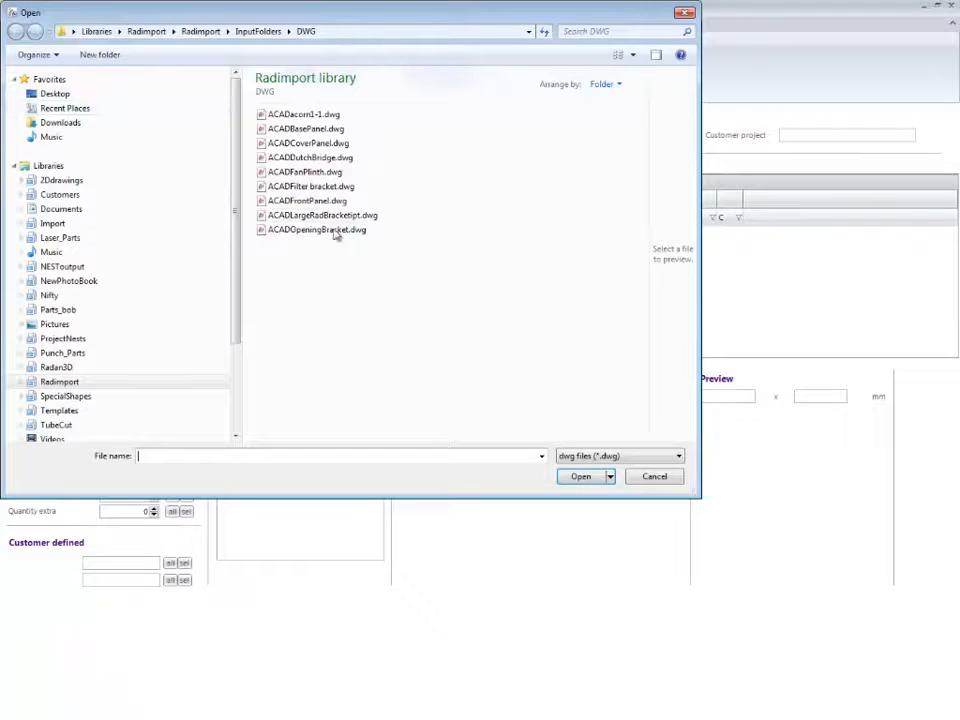
drag(396, 252, 238, 100)
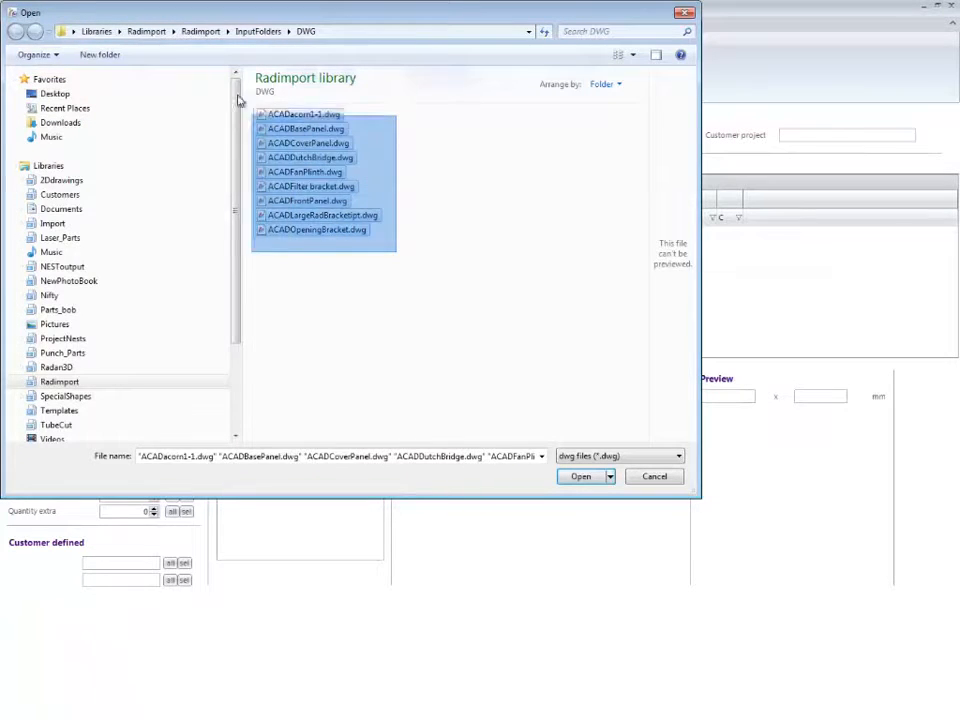
click(600, 478)
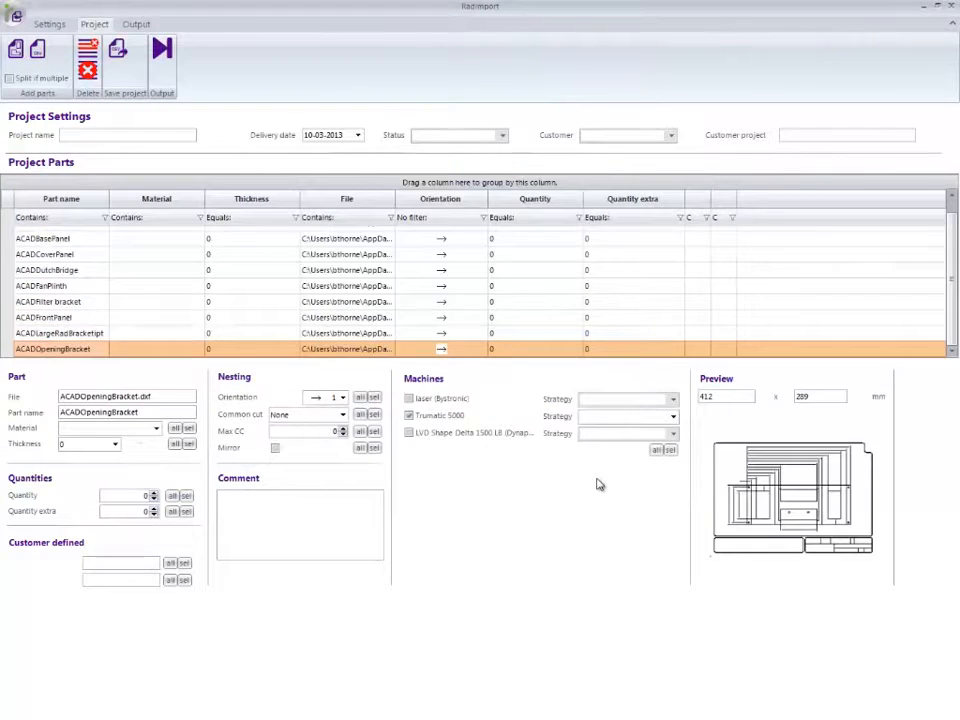
- Assign Mild Steel as the material and 1 mm as the thickness for all project parts
click(156, 429)
drag(156, 463, 162, 489)
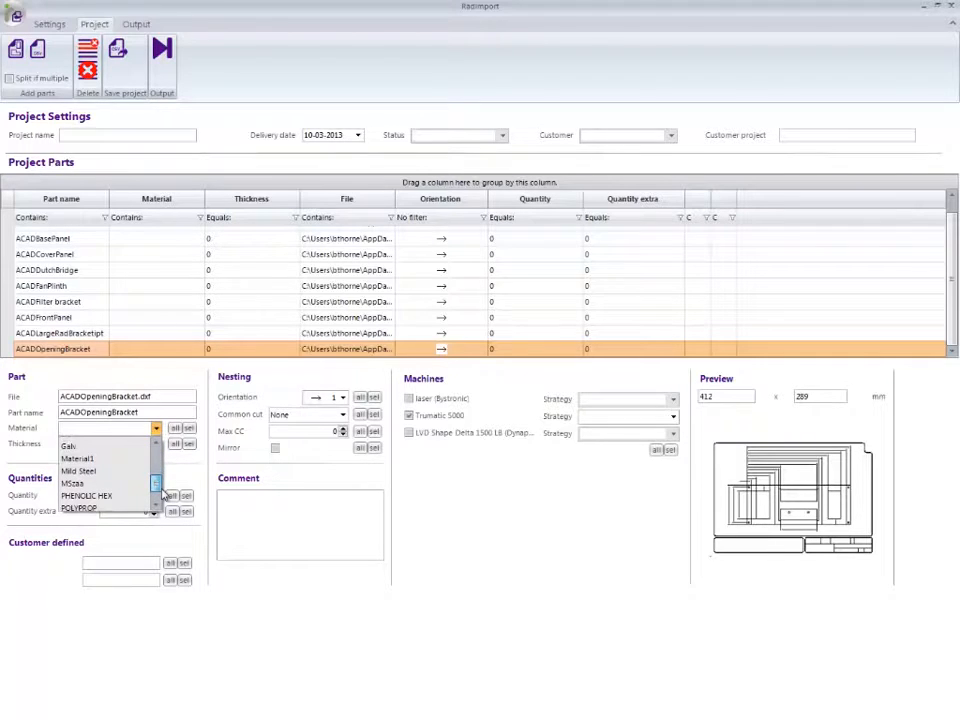
click(90, 470)
click(175, 428)
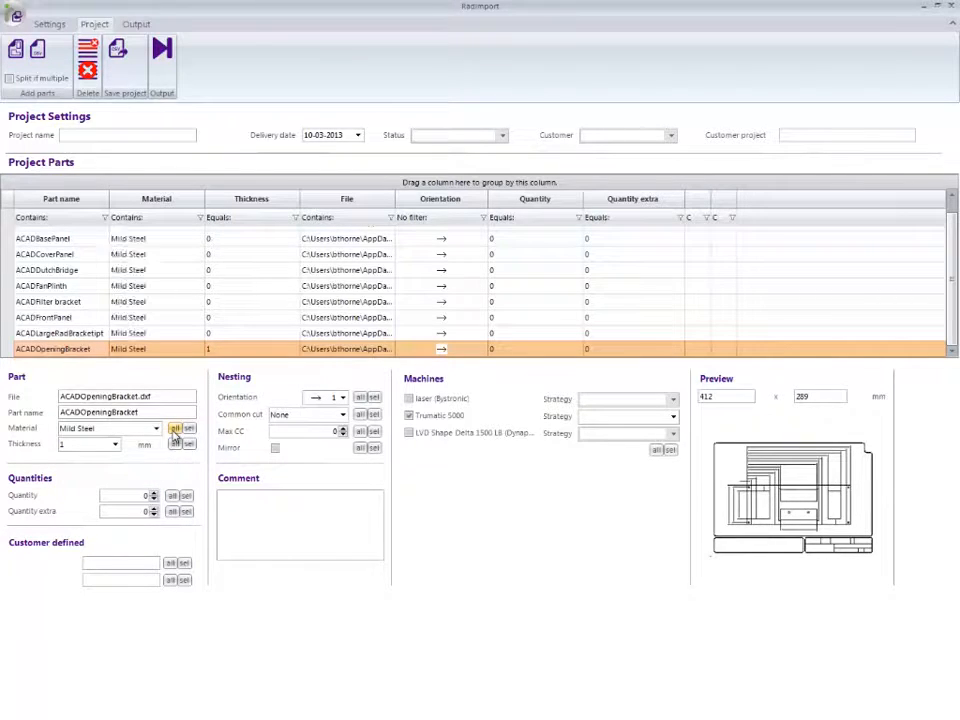
click(112, 444)
click(104, 457)
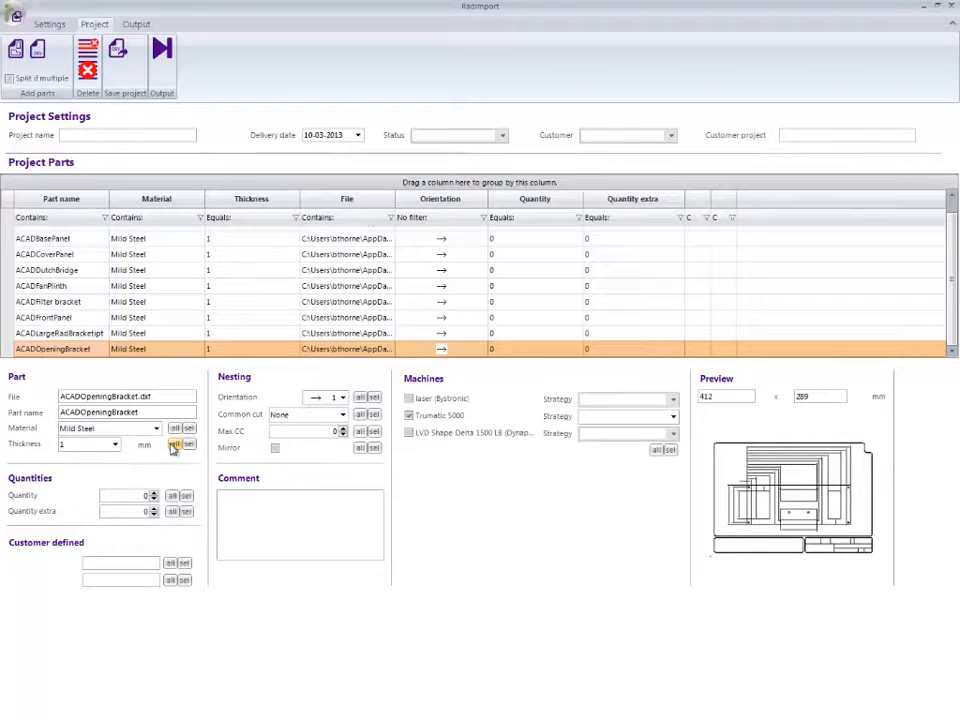
- Apply a quantity of 25 and an extra quantity of 99 to all project parts
click(172, 496)
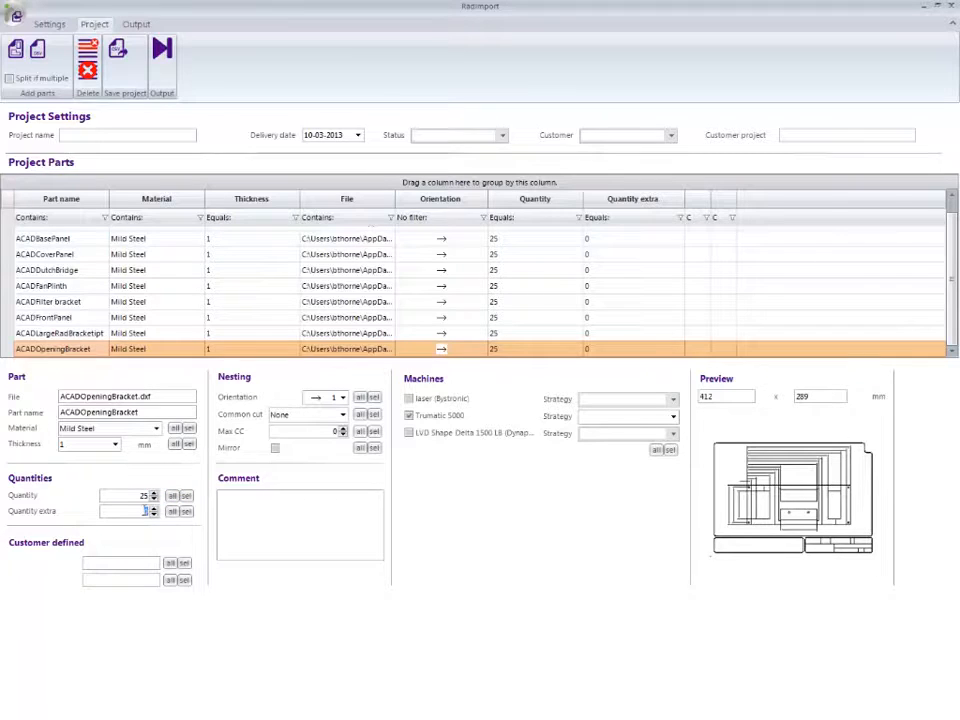
text(99)
click(175, 511)
- Set the nesting orientation to option 3 and apply it to all project parts
click(342, 398)
click(322, 455)
click(361, 398)
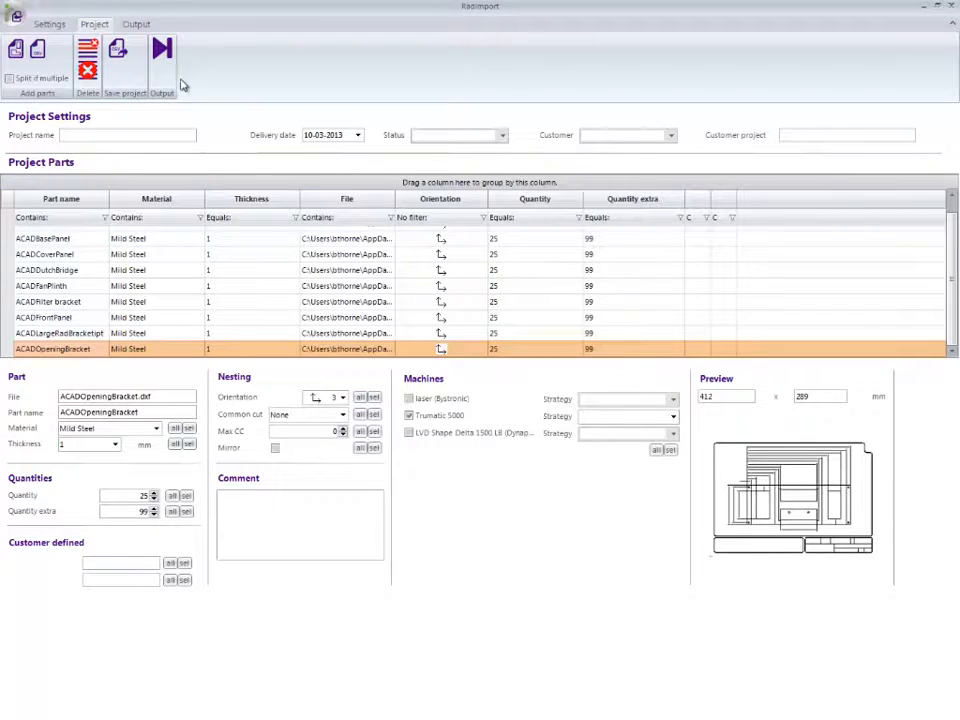
- Run the output process for nest project nest2 and dismiss the nesting results notice
click(136, 25)
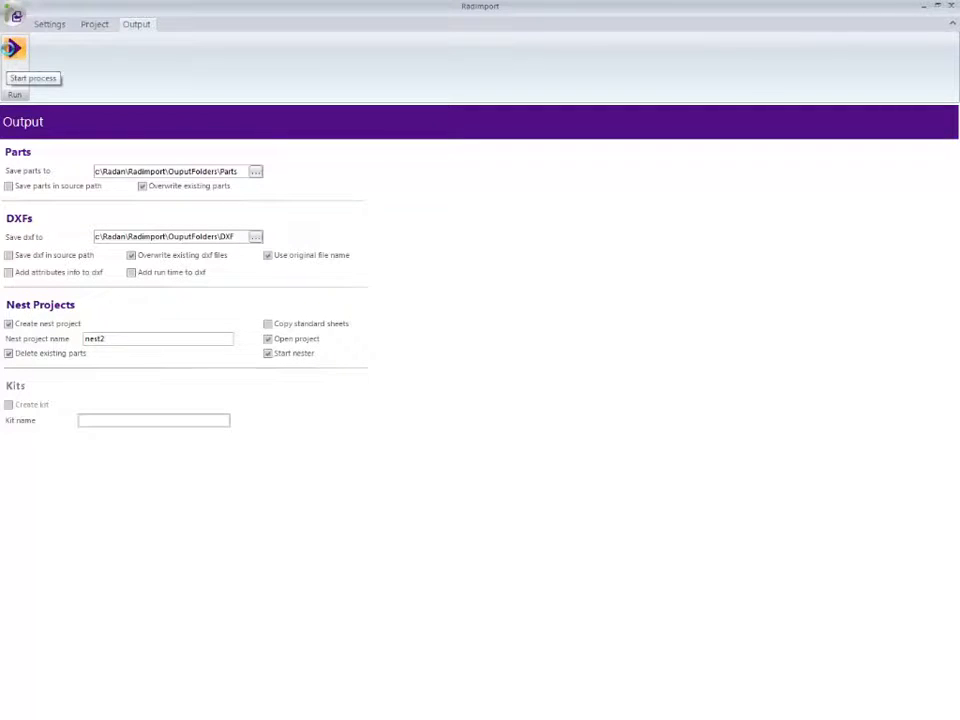
click(12, 48)
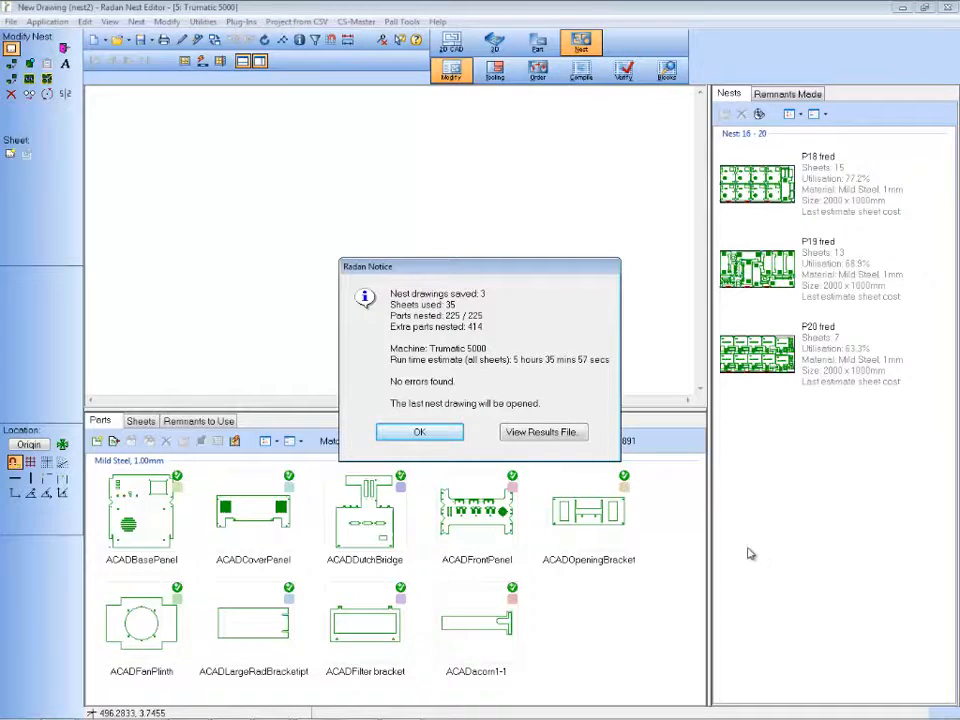
click(439, 433)
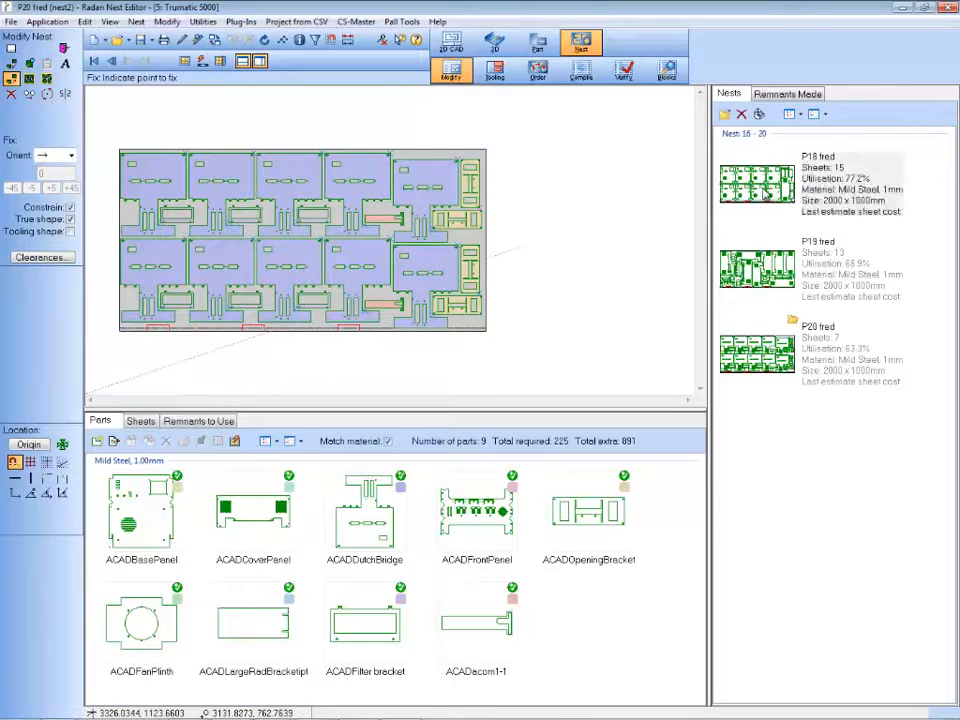
- View the nests P18 fred, P19 fred and P20 fred one after another
click(768, 195)
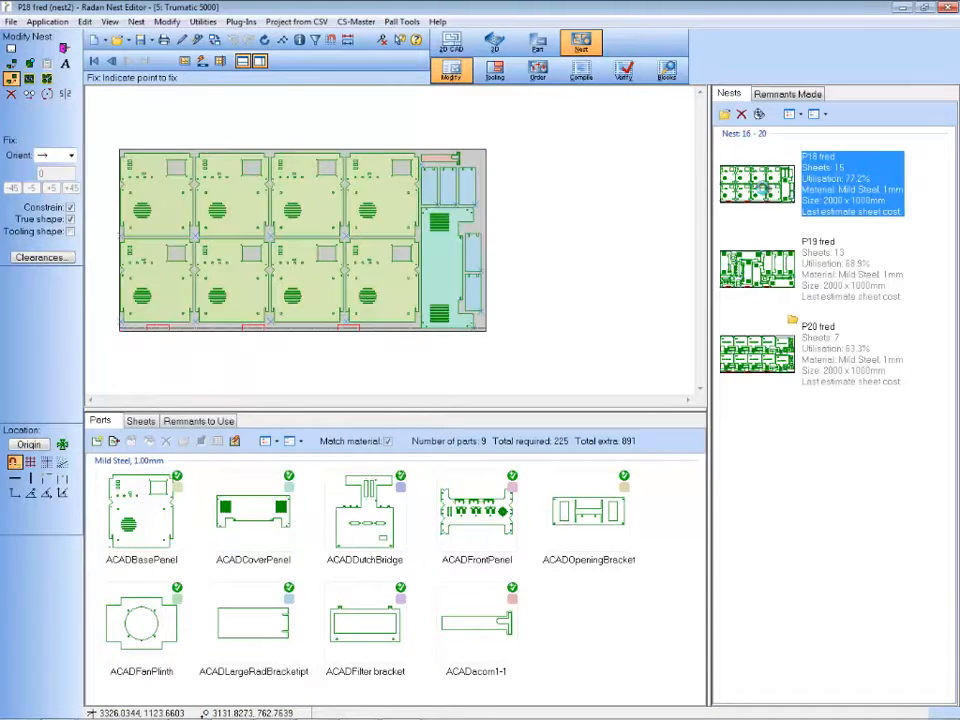
click(777, 280)
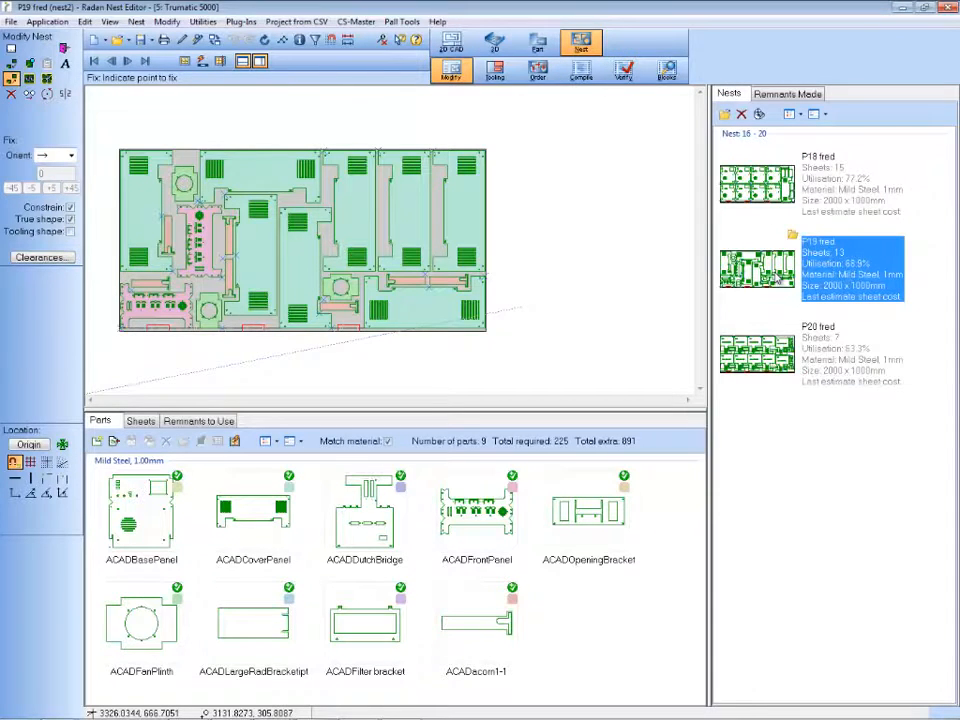
click(770, 355)
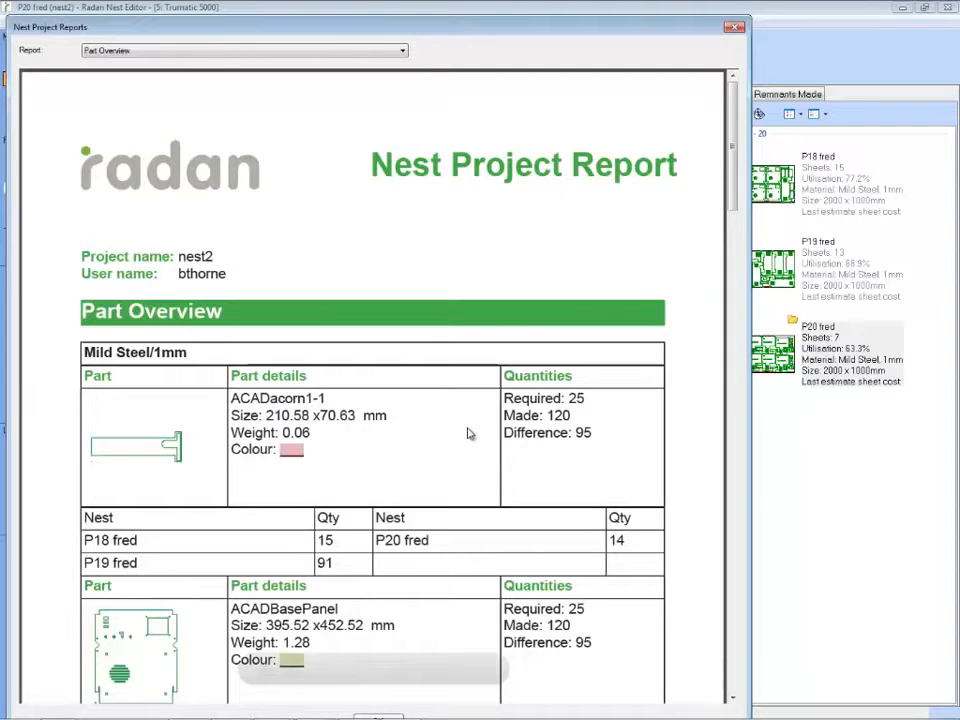
- Examine the Part Overview, Material Summary and Nest Overview reports of the nest project
mouse_move(731, 135)
mouse_down()
mouse_move(743, 400)
mouse_move(743, 140)
mouse_up()
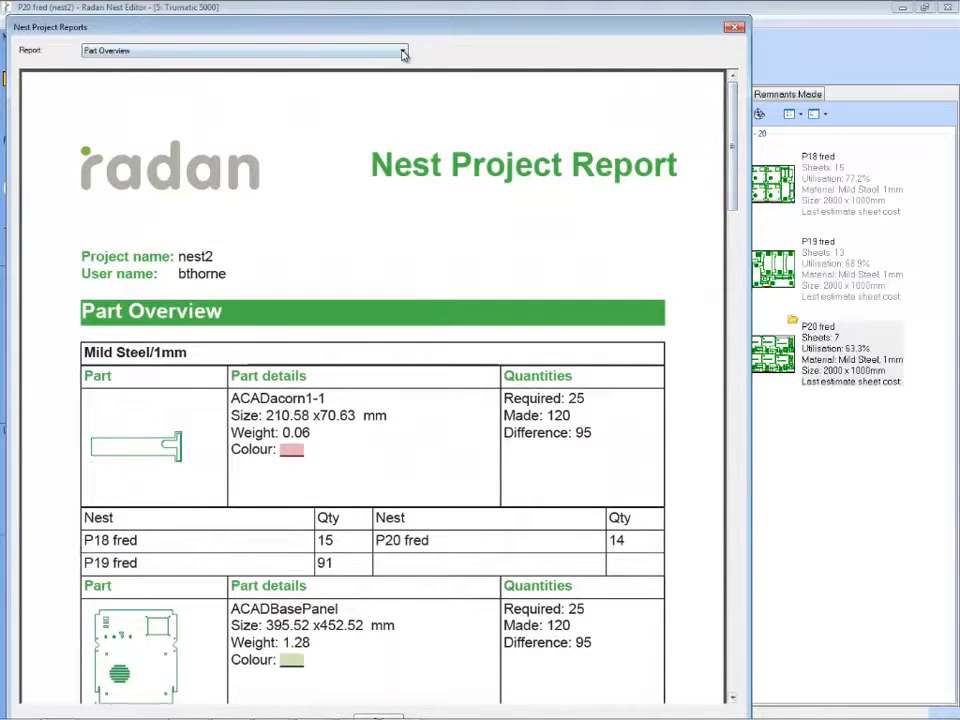
click(403, 51)
click(396, 64)
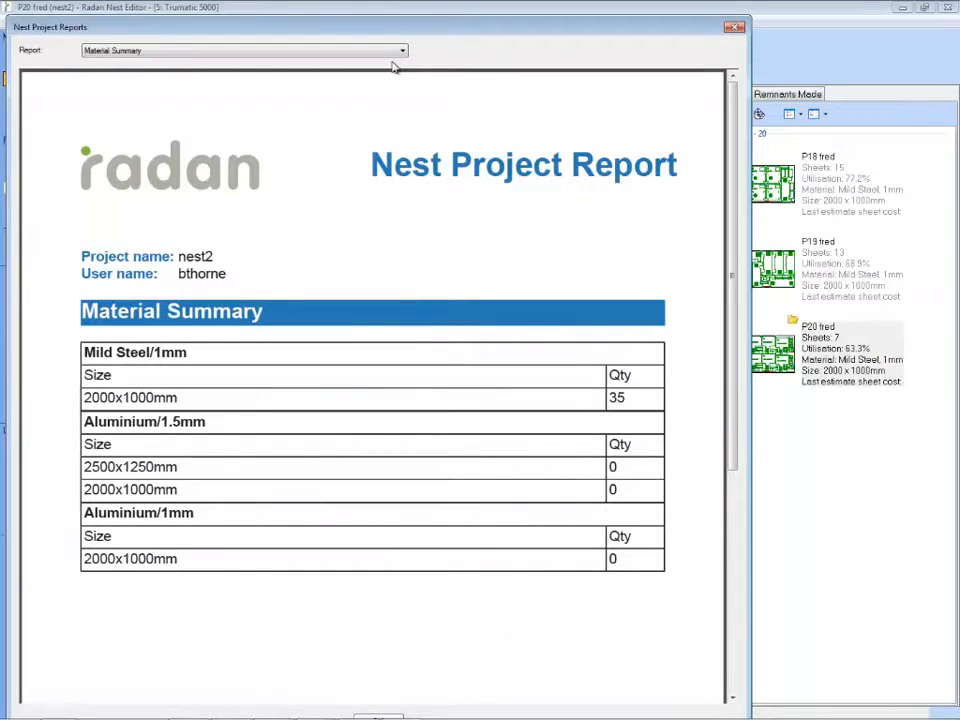
click(404, 52)
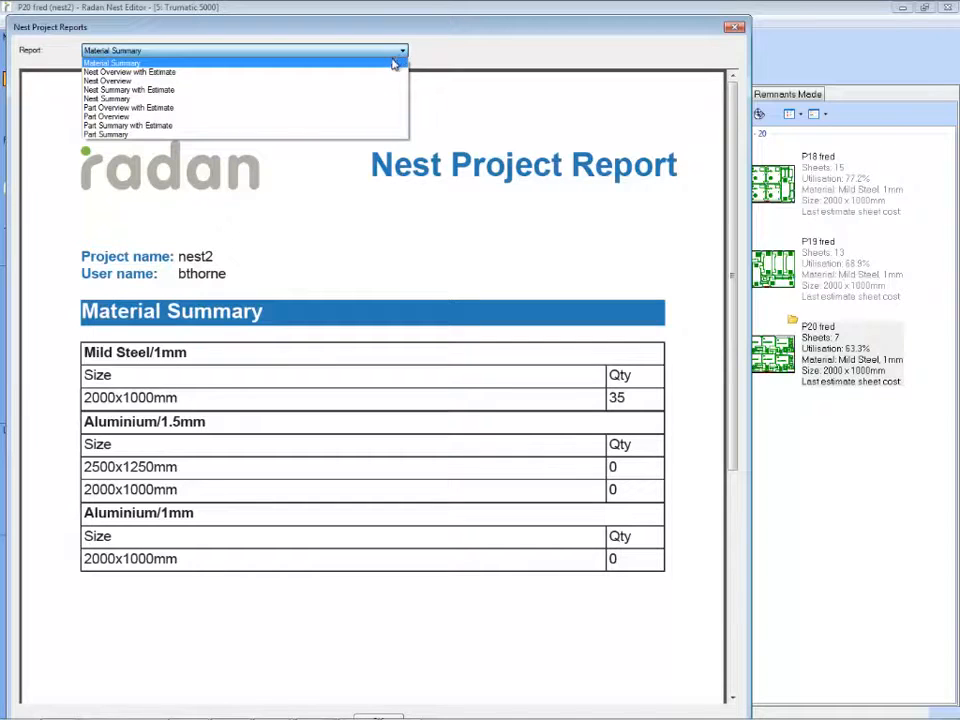
click(390, 82)
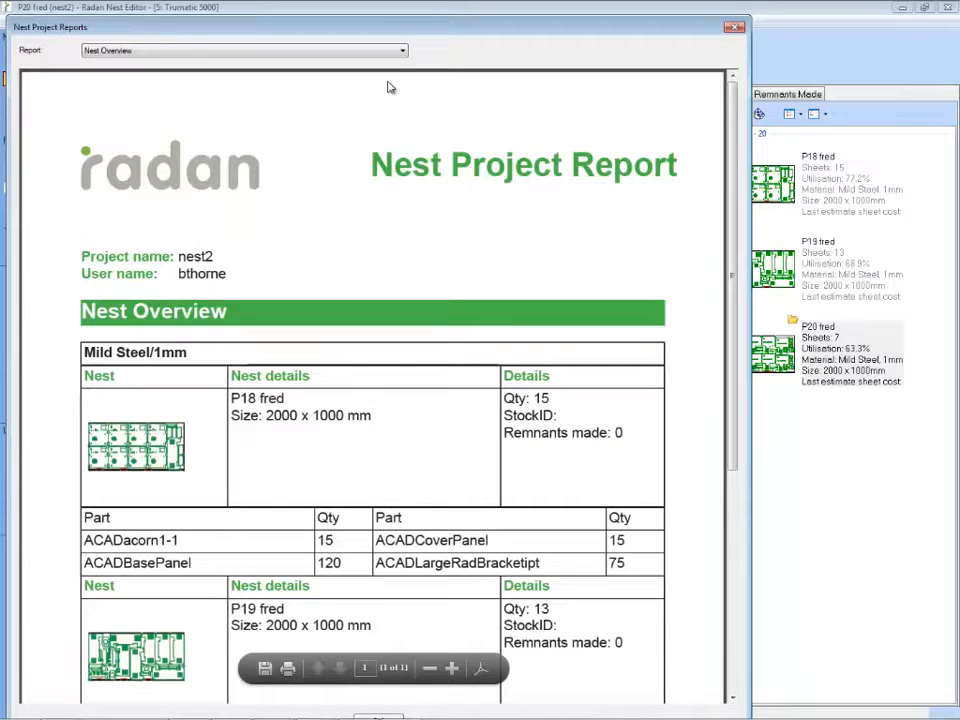
mouse_move(735, 294)
mouse_down()
mouse_move(761, 488)
mouse_move(748, 283)
mouse_up()
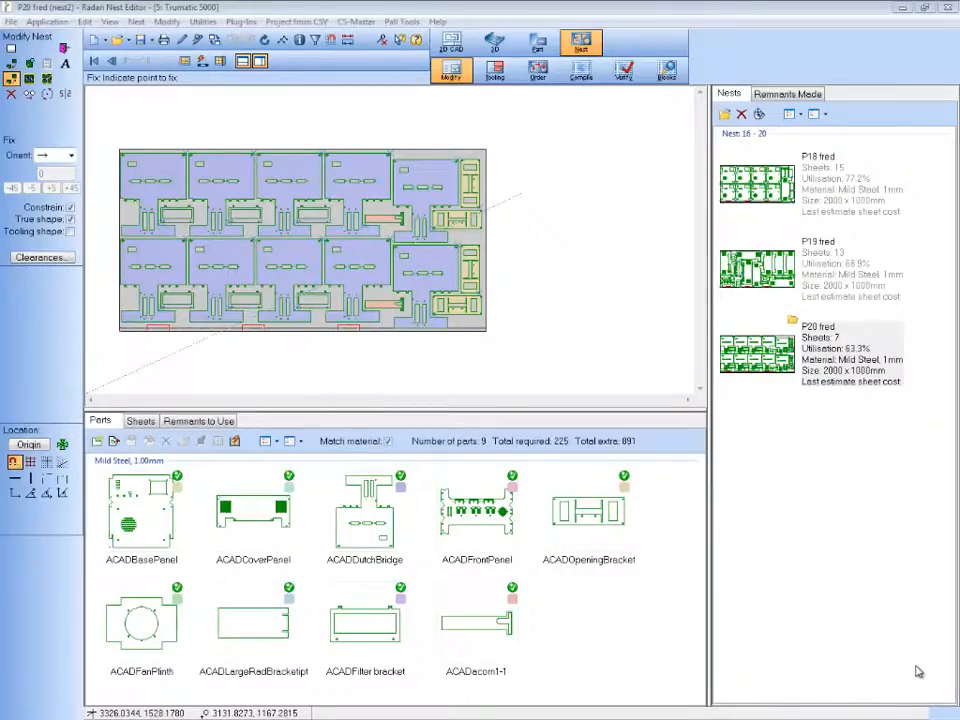
- Open the P18 fred nest and switch to verifying it
click(776, 192)
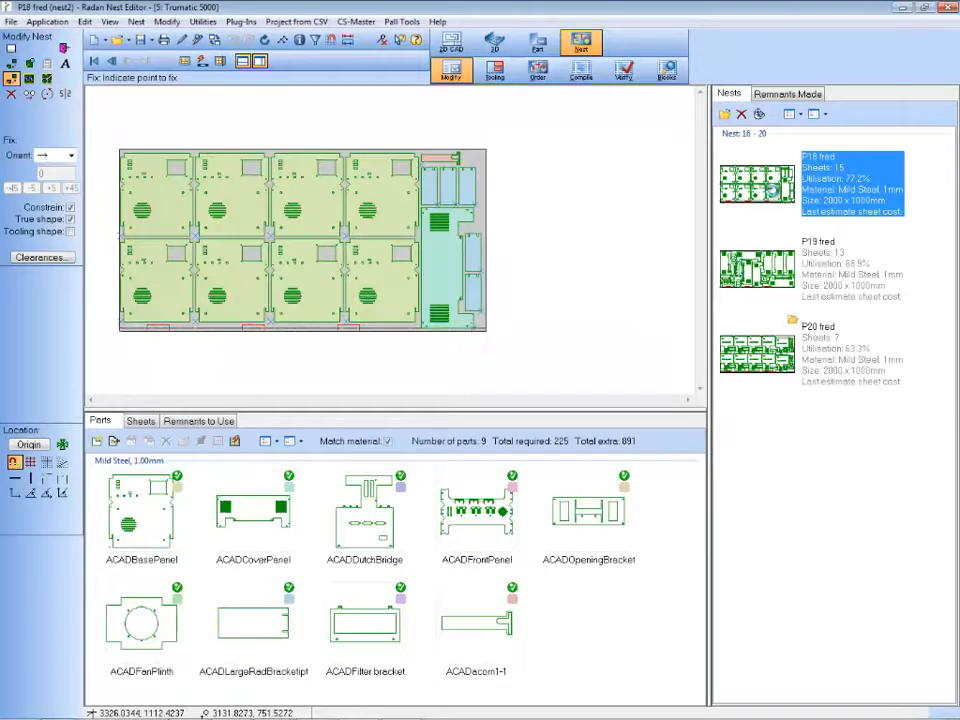
click(622, 70)
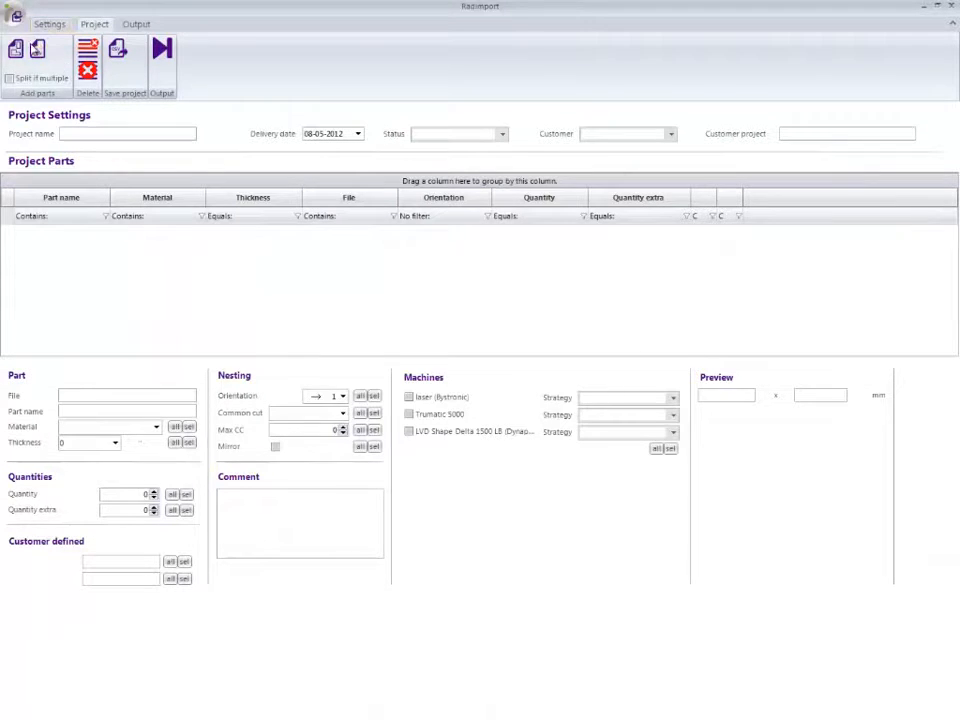
- Add MultiPartDrawing1.dxf from the Multipart Drawing input folder to the project, filtering the files by dxf
click(16, 52)
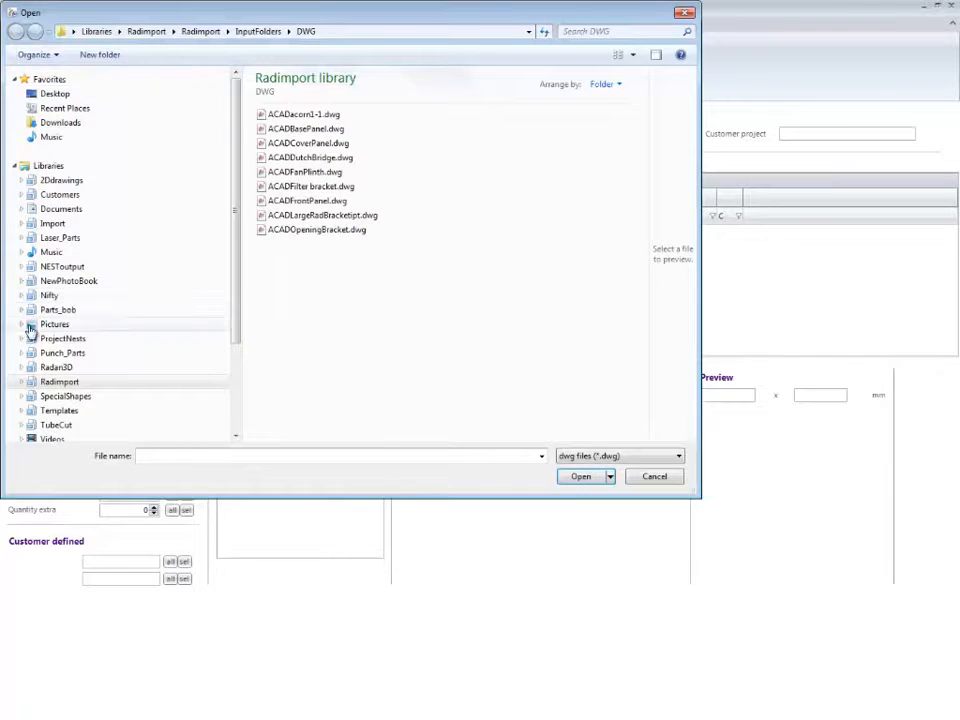
click(21, 381)
click(28, 397)
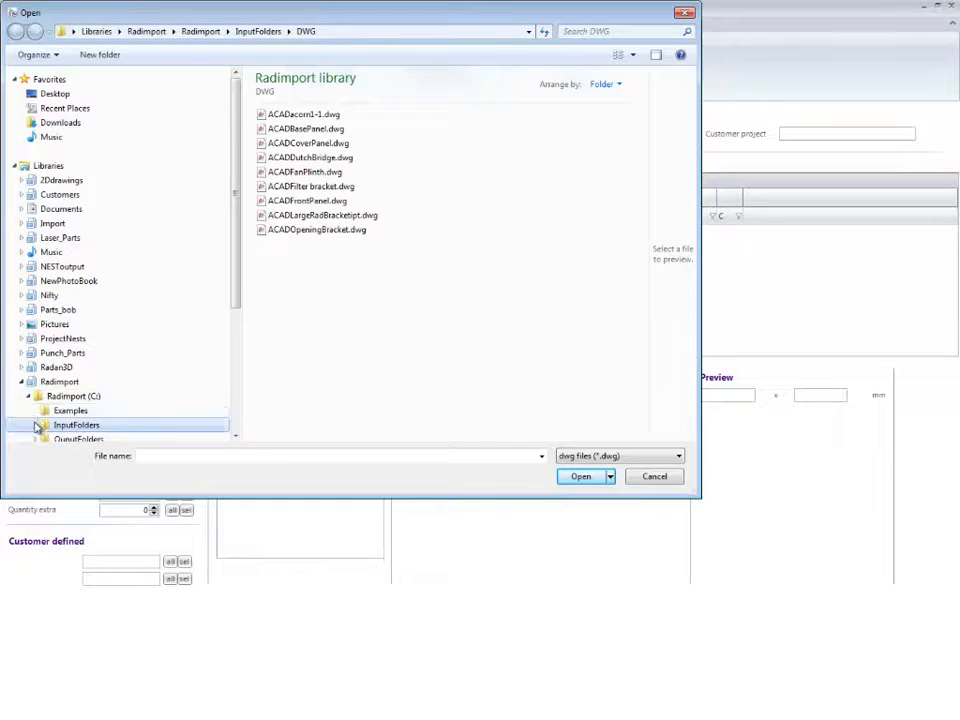
click(35, 426)
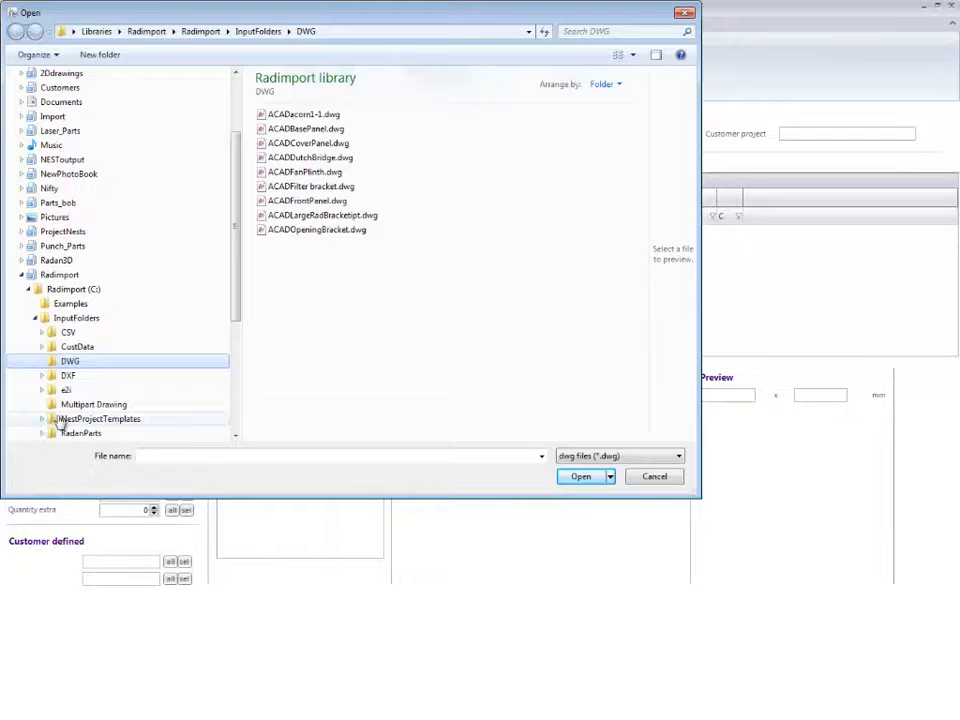
click(71, 410)
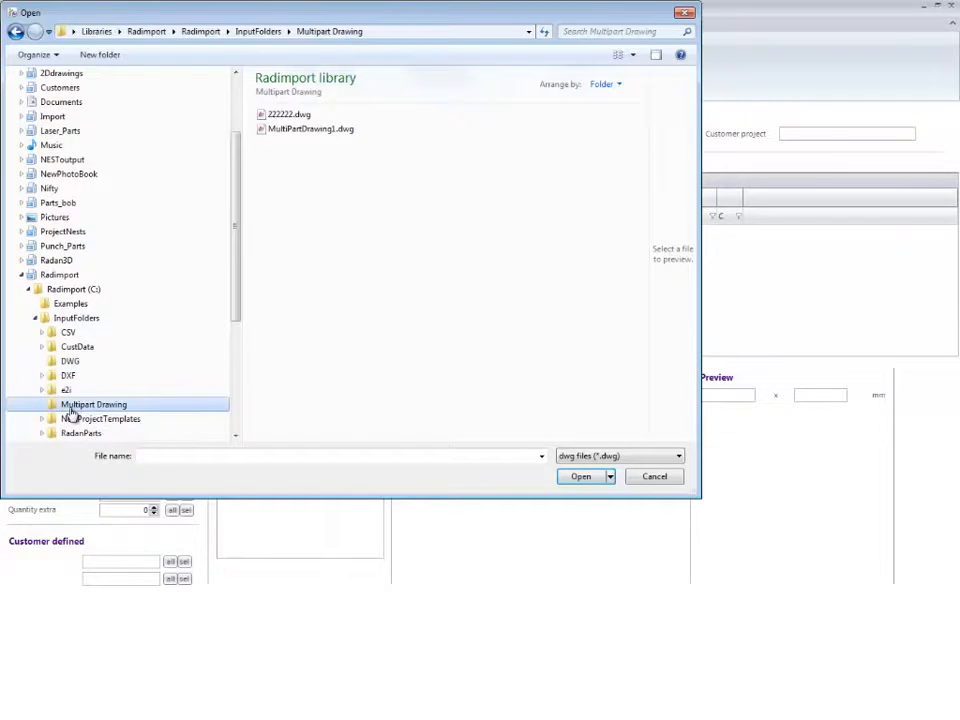
click(586, 456)
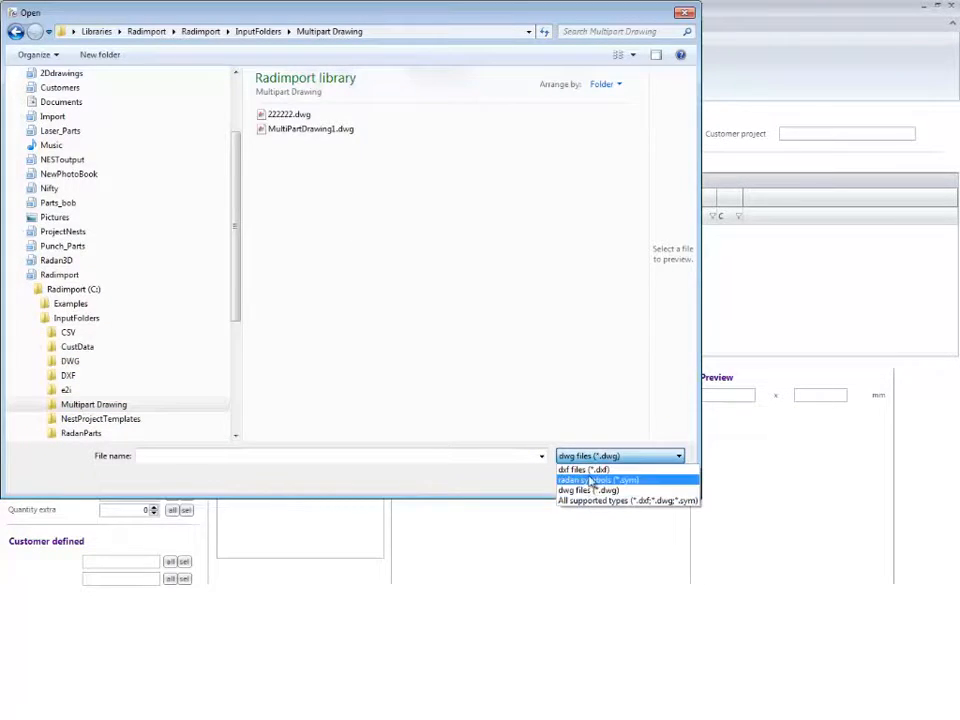
click(590, 470)
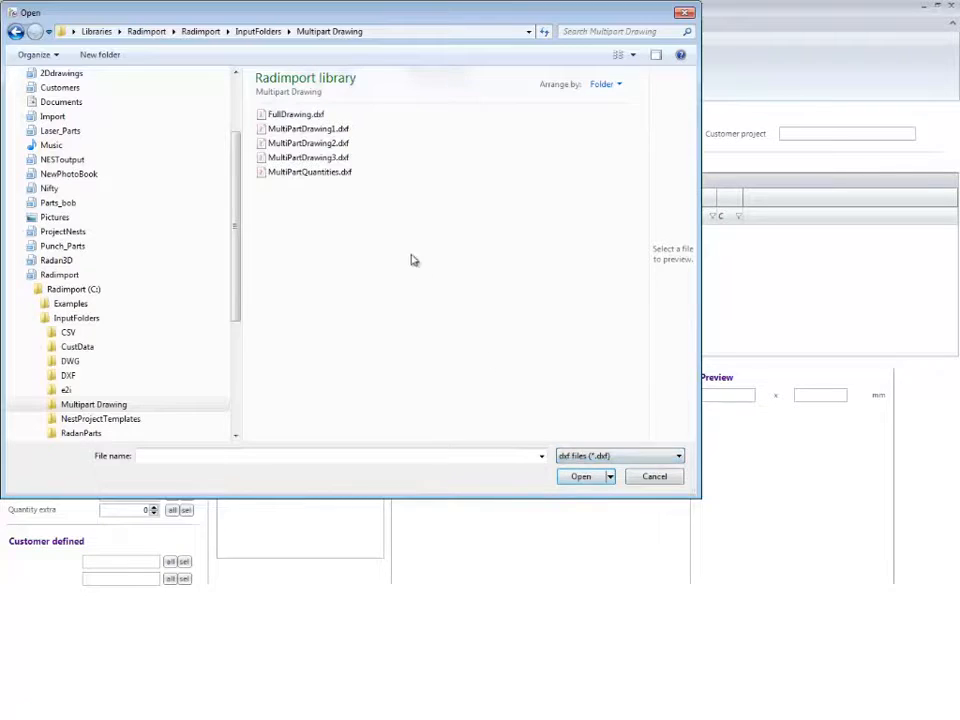
click(308, 128)
click(581, 476)
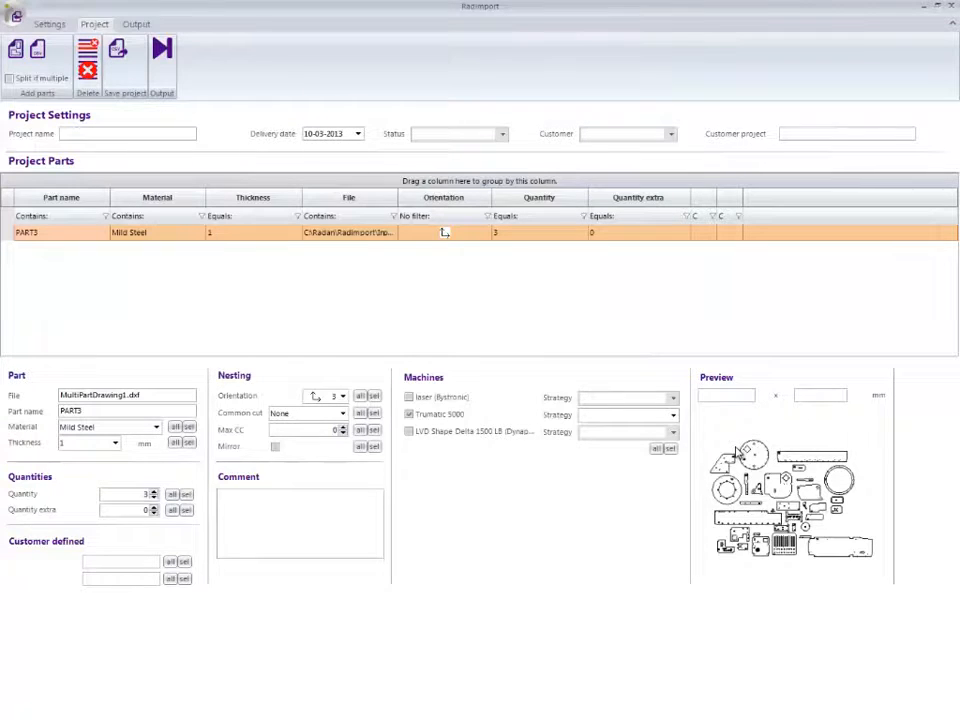
- Delete all parts from the project
click(88, 70)
click(506, 415)
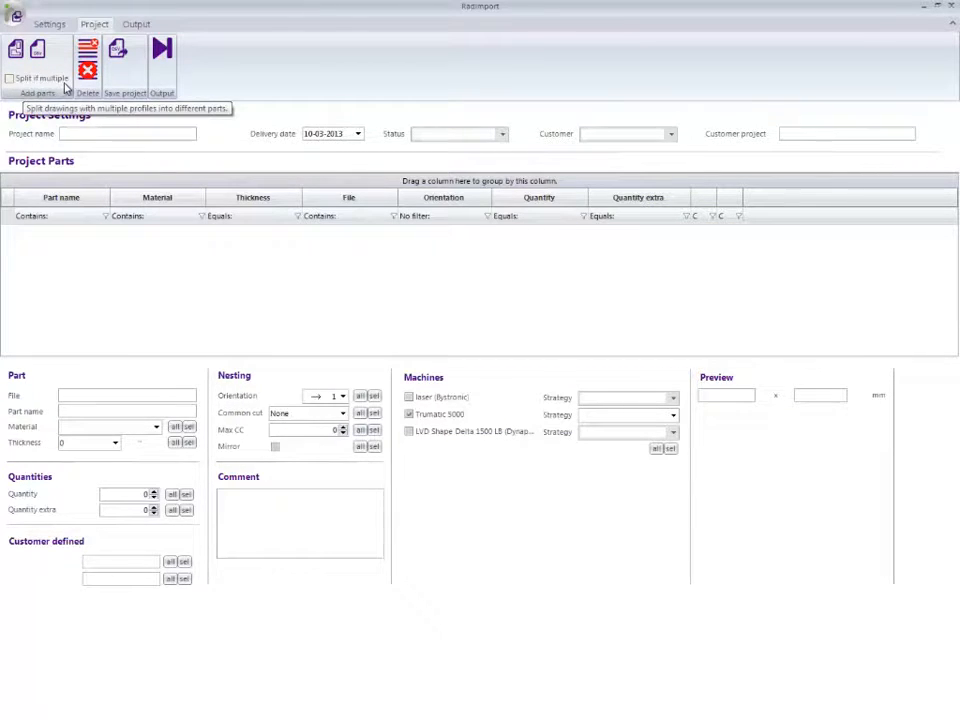
- Enable splitting of drawings with multiple profiles, add MultiPartDrawing1.dxf to the project, and review the resulting part list
click(10, 79)
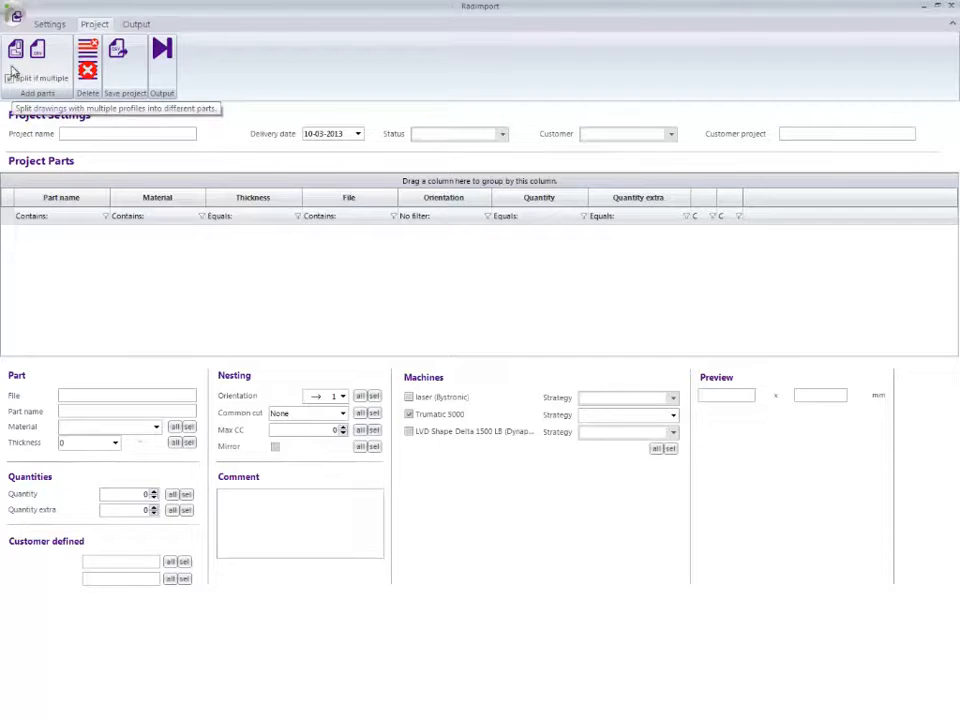
click(14, 45)
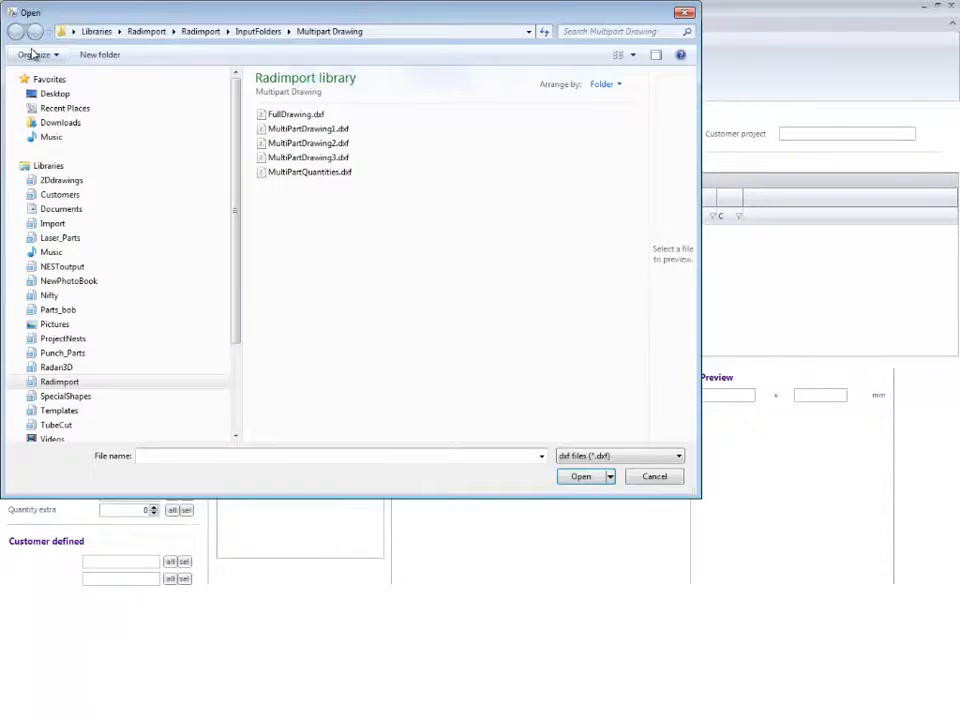
click(325, 129)
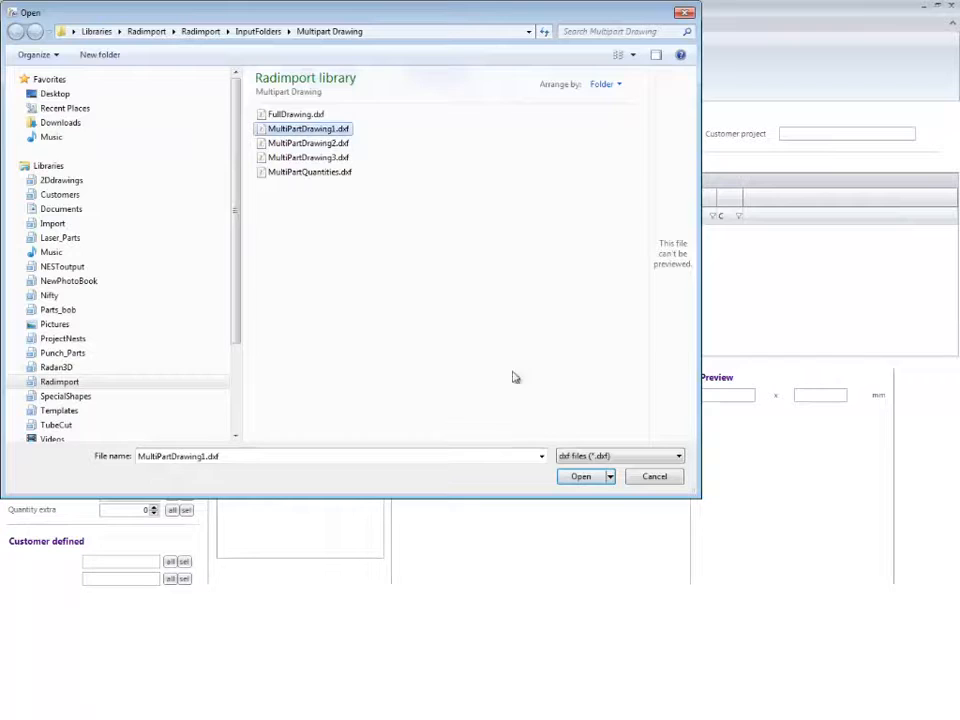
click(584, 477)
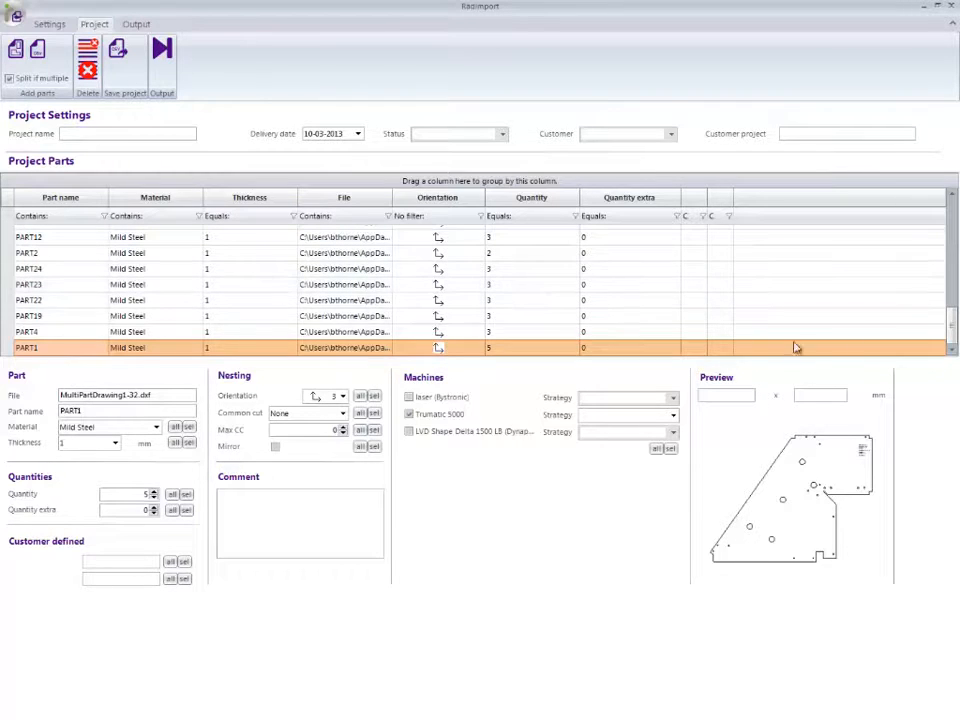
drag(950, 326, 949, 262)
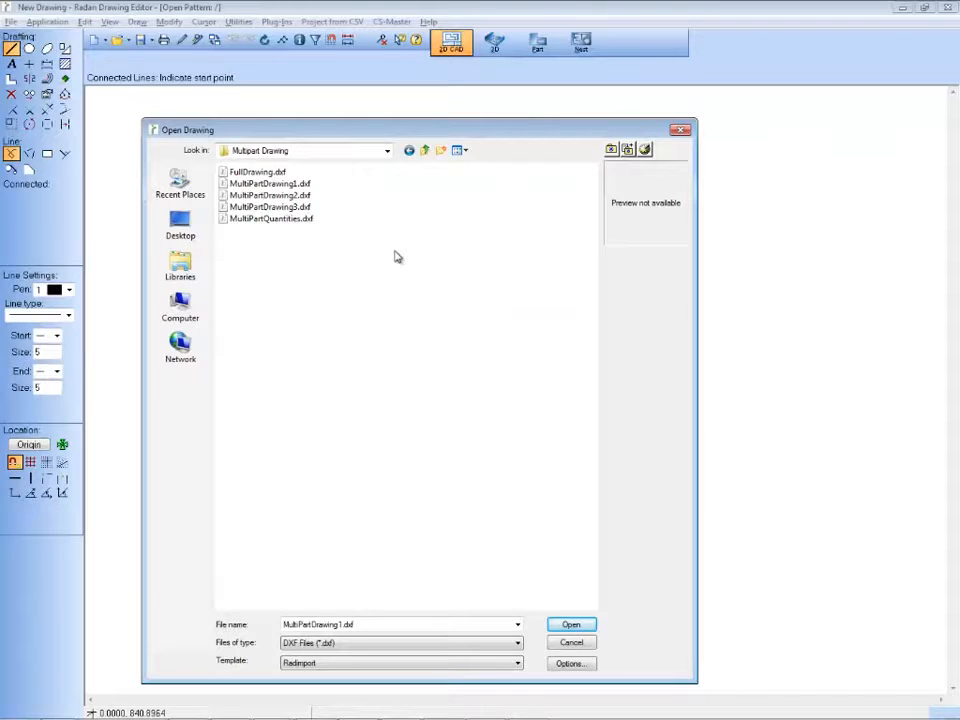
- Open MultiPartDrawing1.dxf in Radan Drawing Editor with the Radimport template and examine the attribute text placed inside several parts
click(284, 188)
click(570, 624)
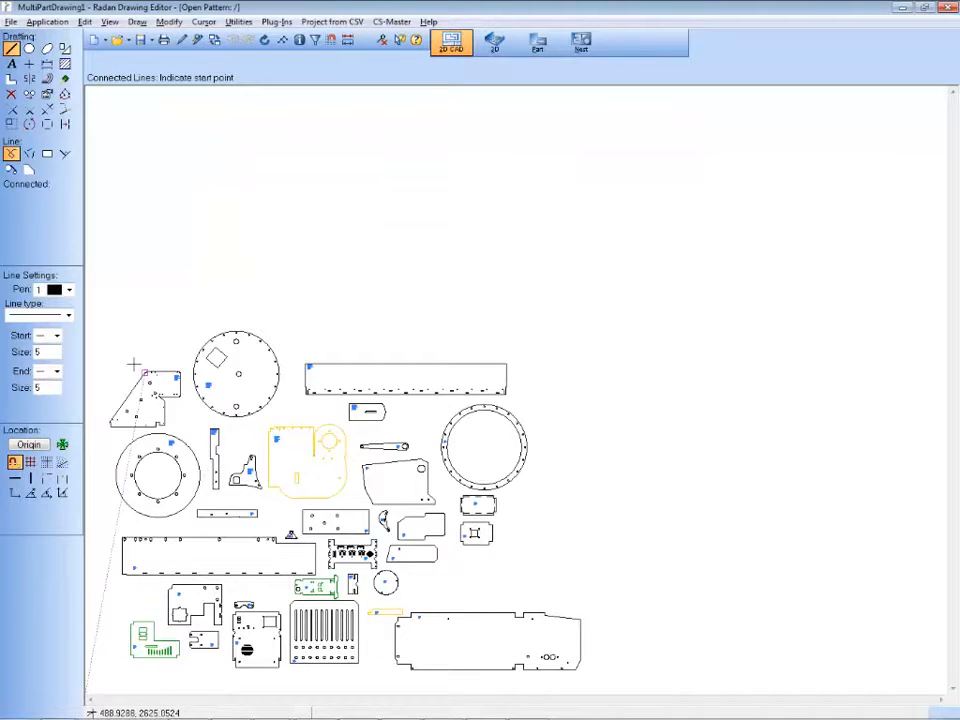
drag(116, 344, 501, 650)
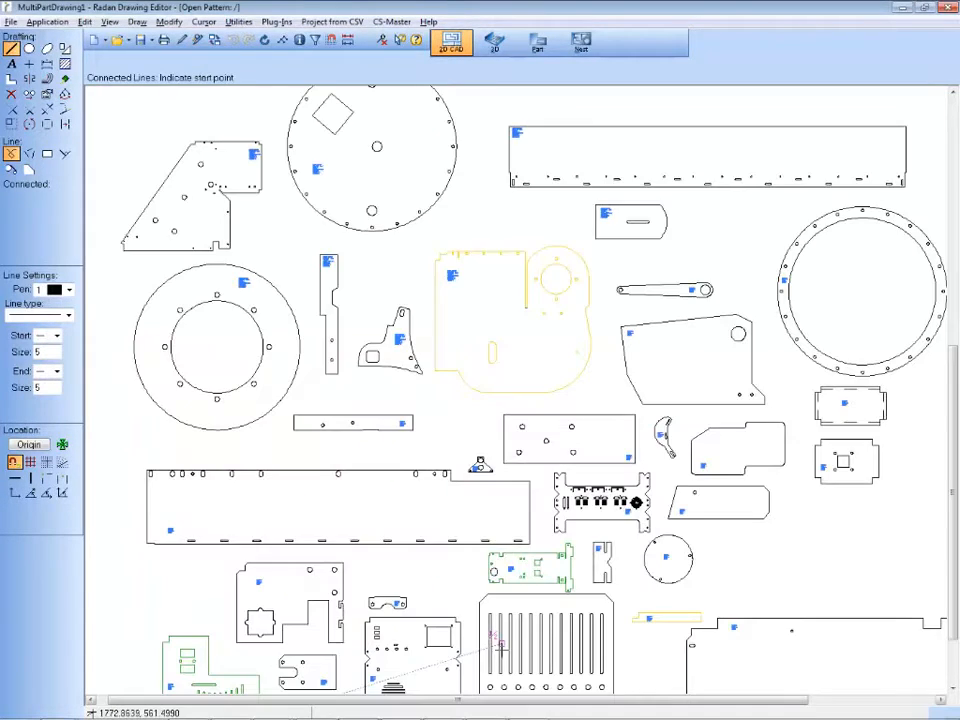
drag(294, 241, 352, 293)
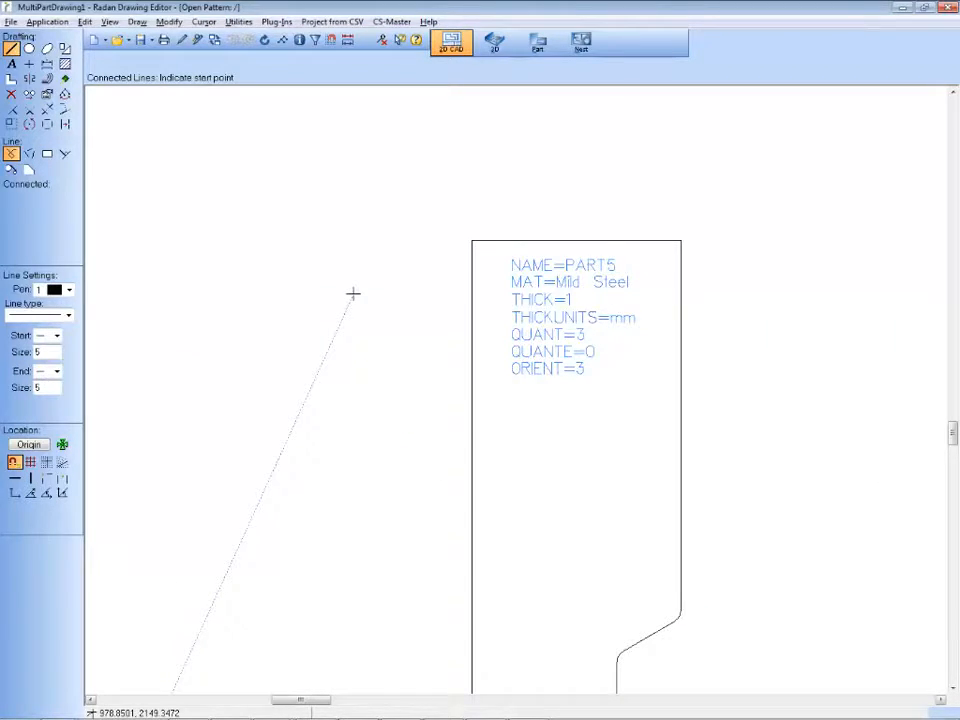
middle_click(353, 293)
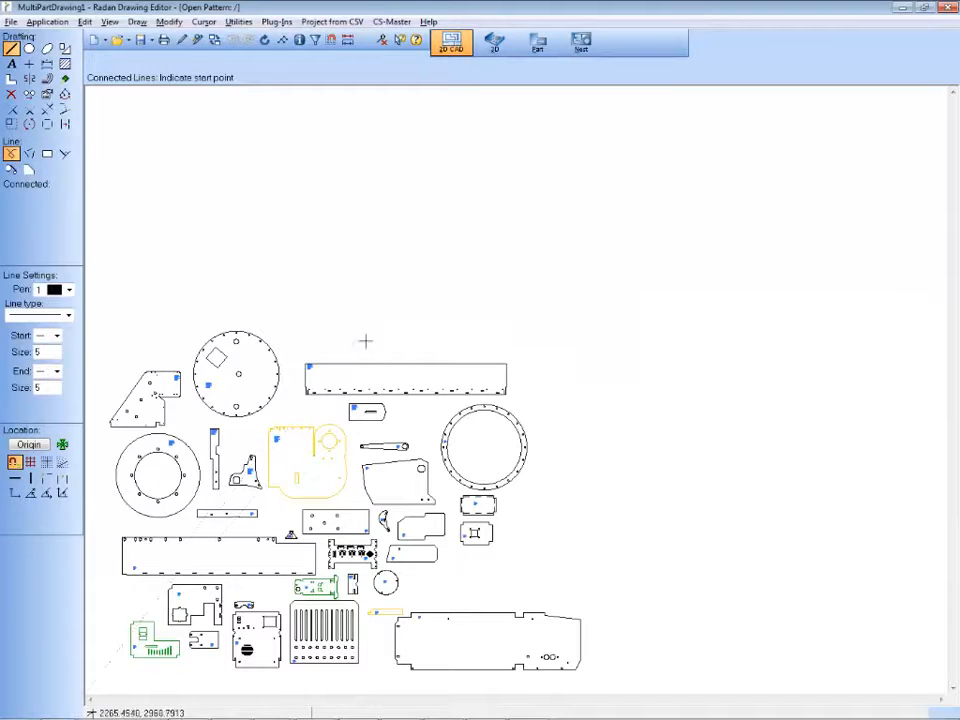
middle_drag(432, 432, 456, 453)
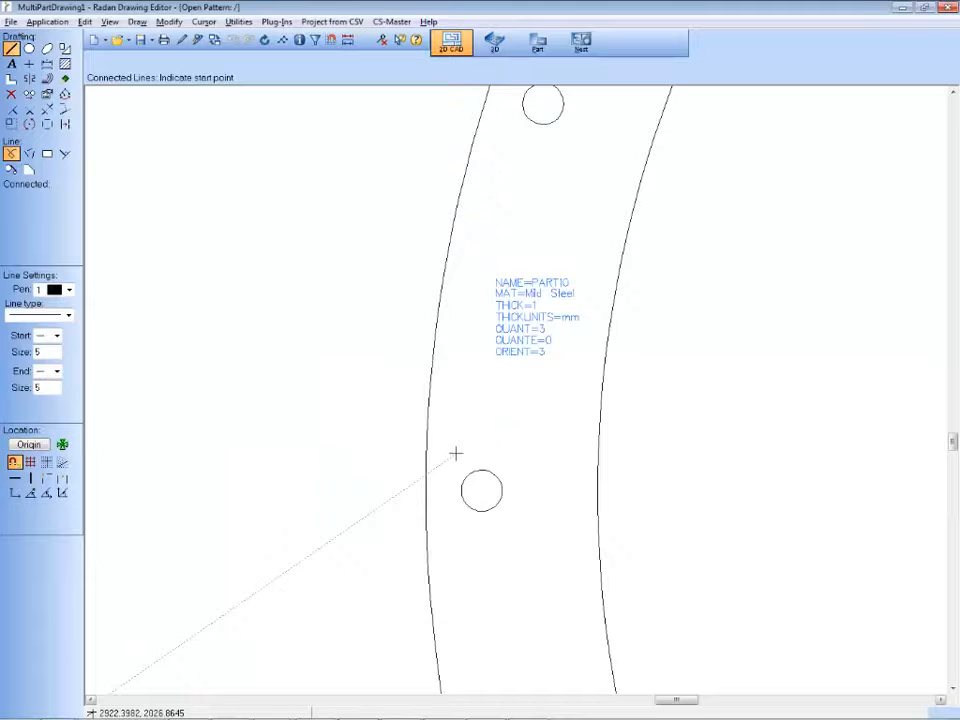
middle_click(455, 453)
middle_drag(334, 541, 378, 588)
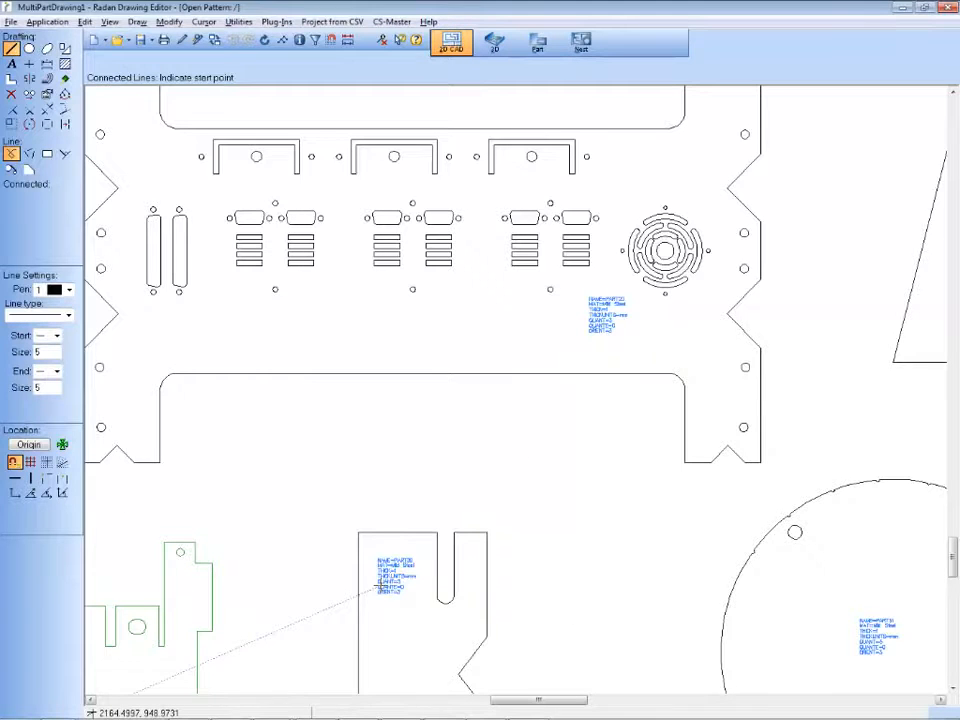
middle_click(420, 444)
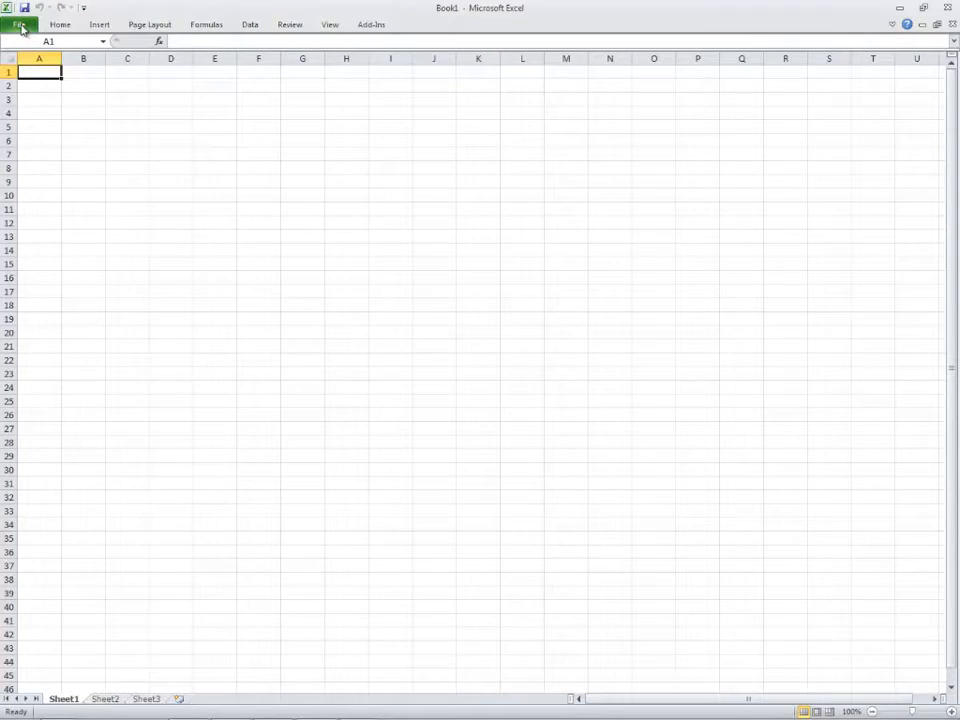
- Open PunchPLUS.csv in Excel, widen columns A and E to read the part data, and close it without saving
click(22, 25)
click(183, 85)
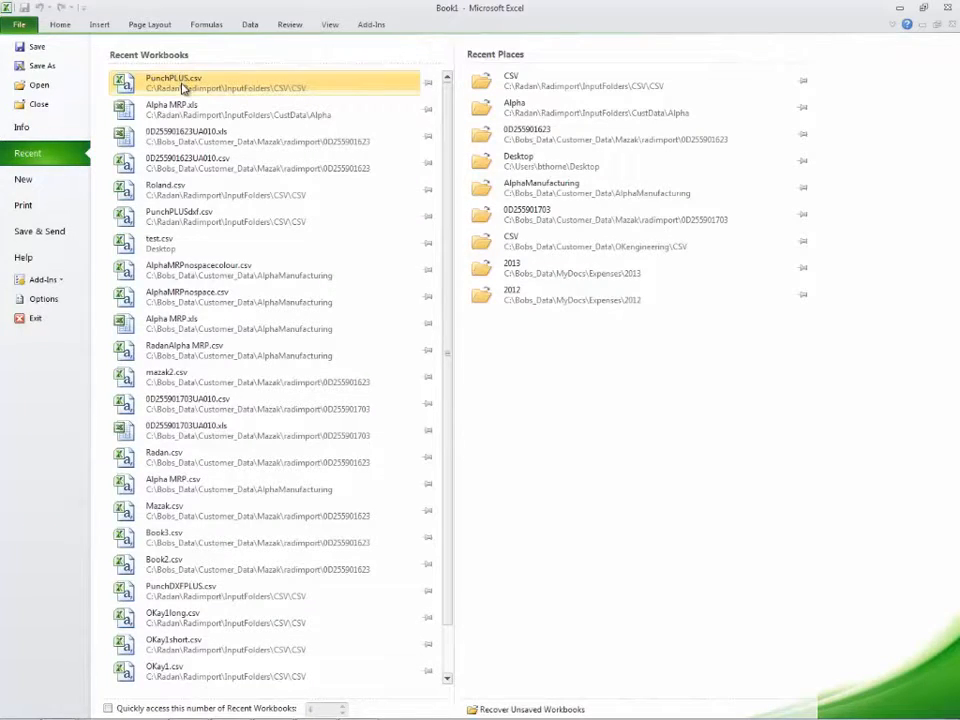
drag(61, 59, 92, 61)
click(379, 307)
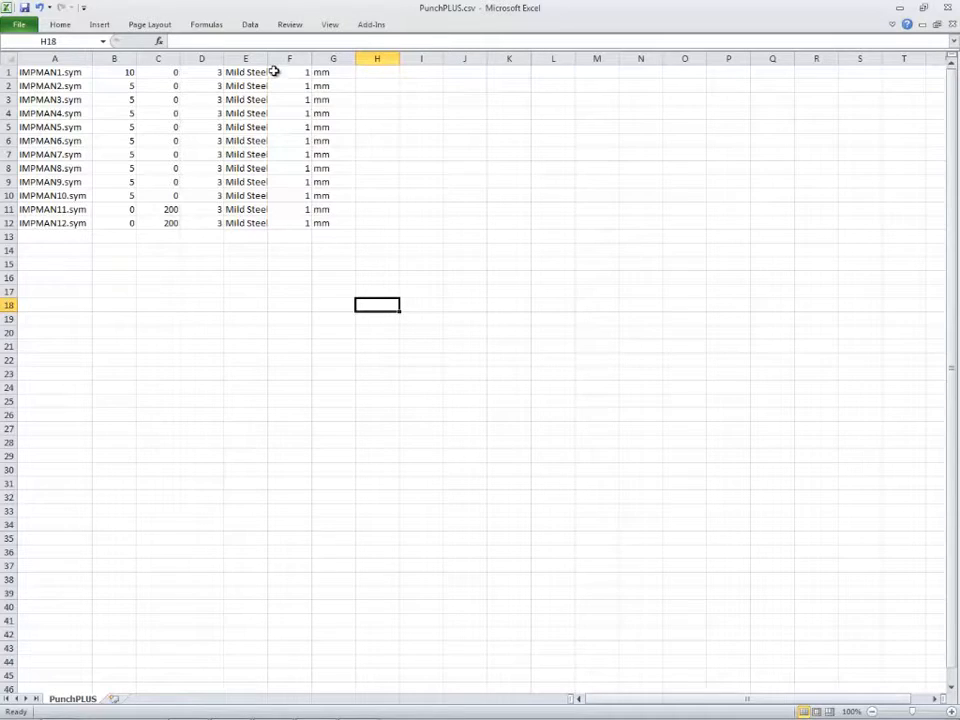
drag(268, 57, 287, 58)
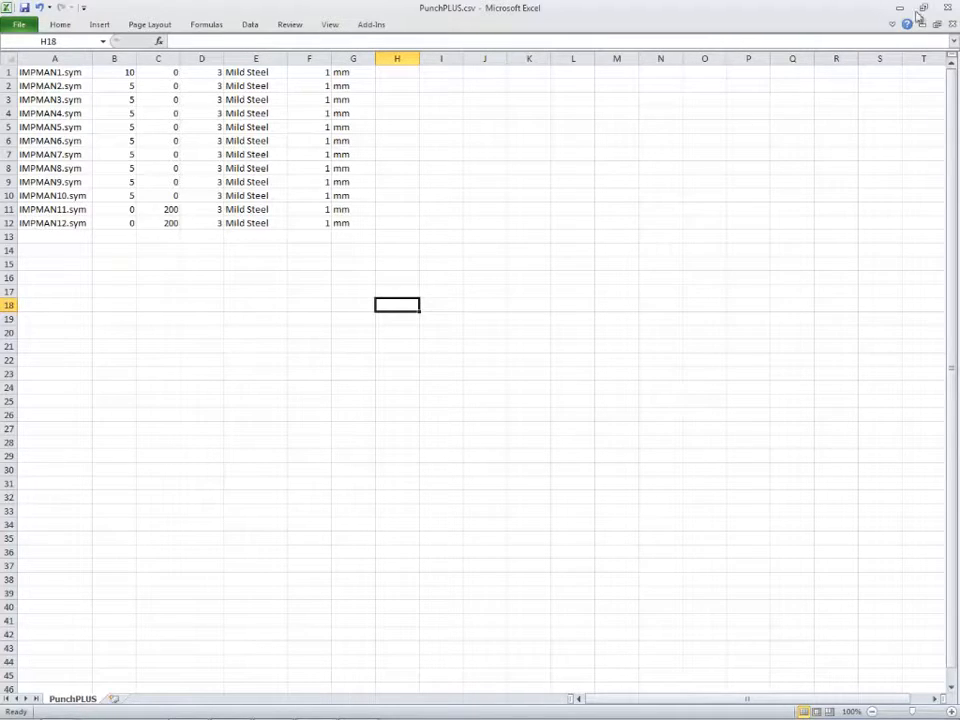
click(947, 9)
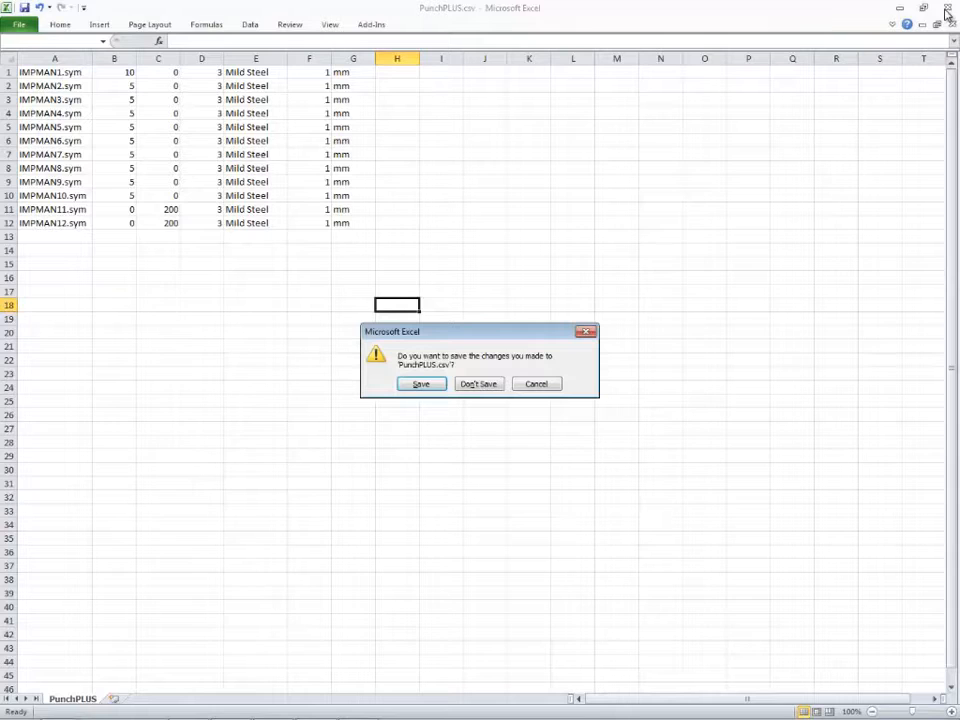
click(482, 385)
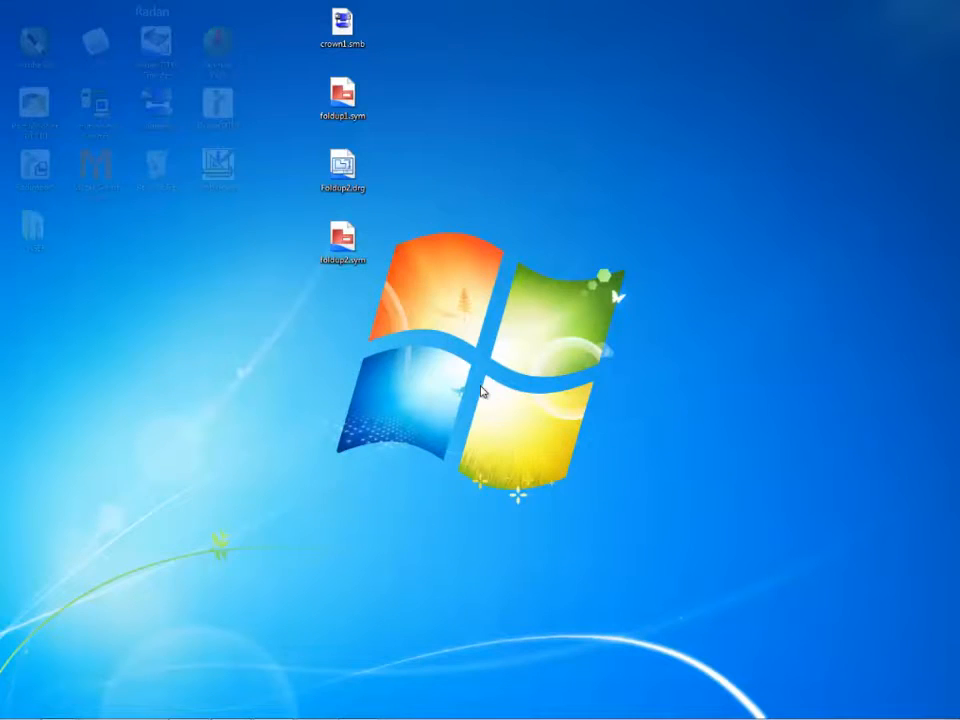
- Start Radimport in a maximized window and add the parts listed in PunchPLUS.csv to the project
click(35, 167)
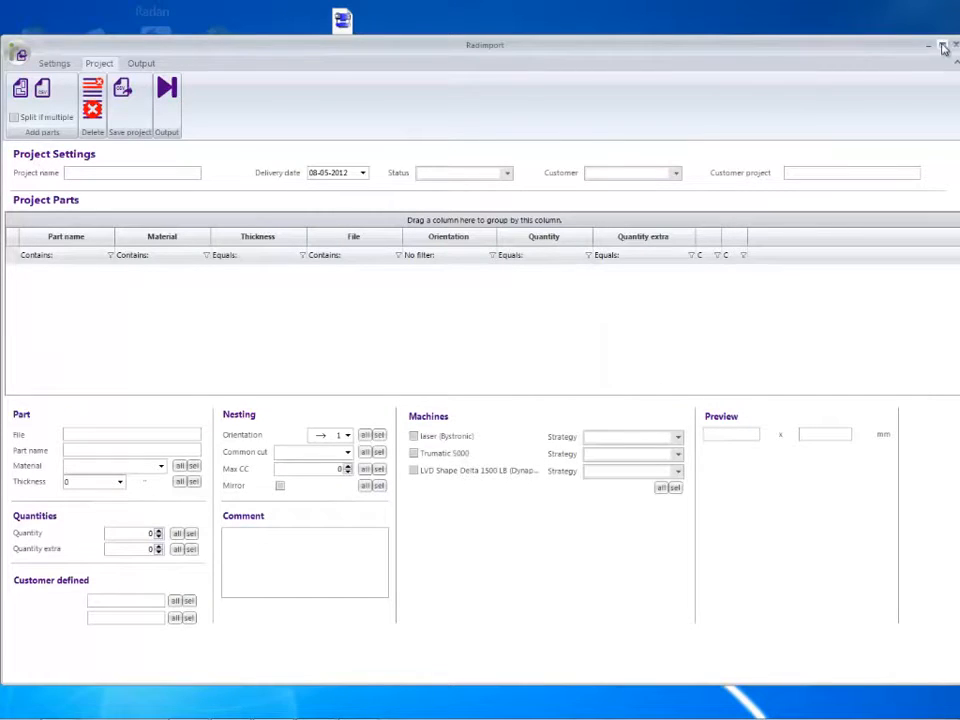
click(944, 47)
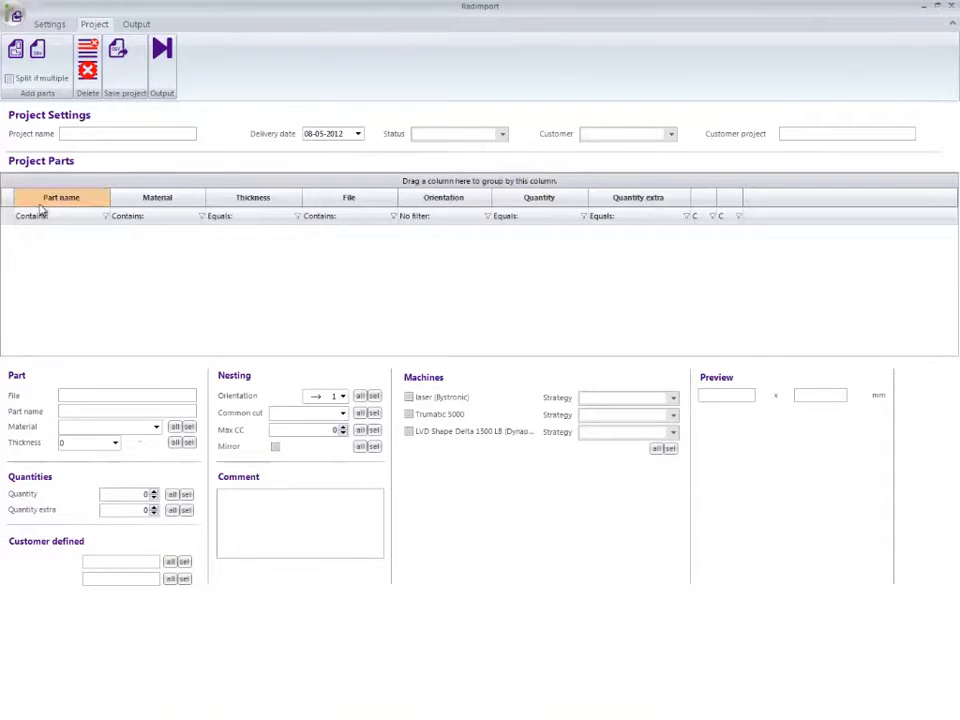
click(41, 61)
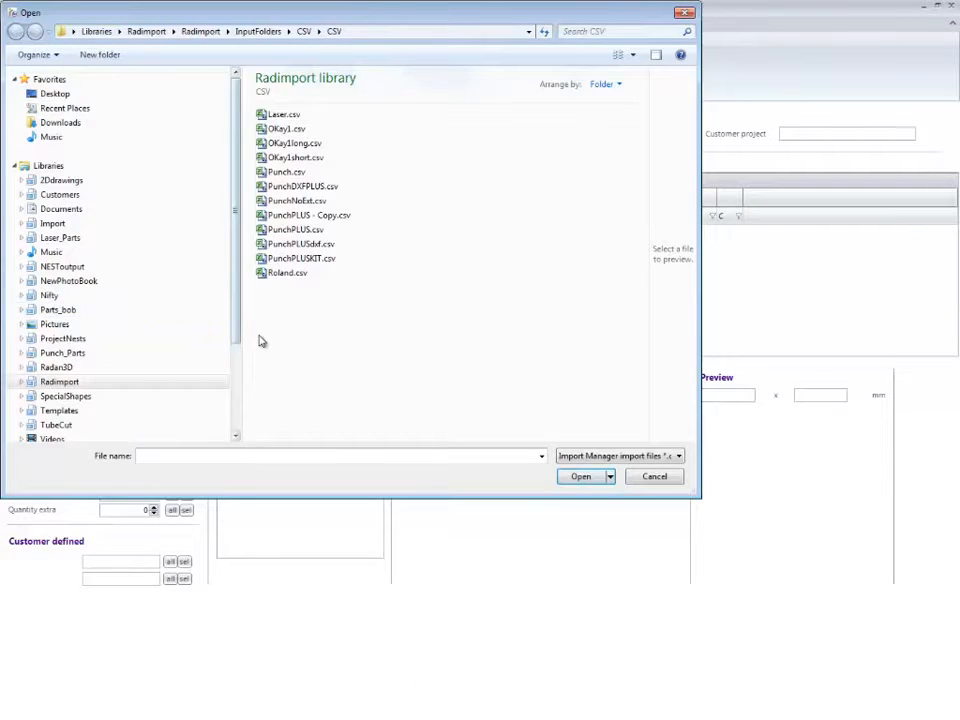
click(280, 230)
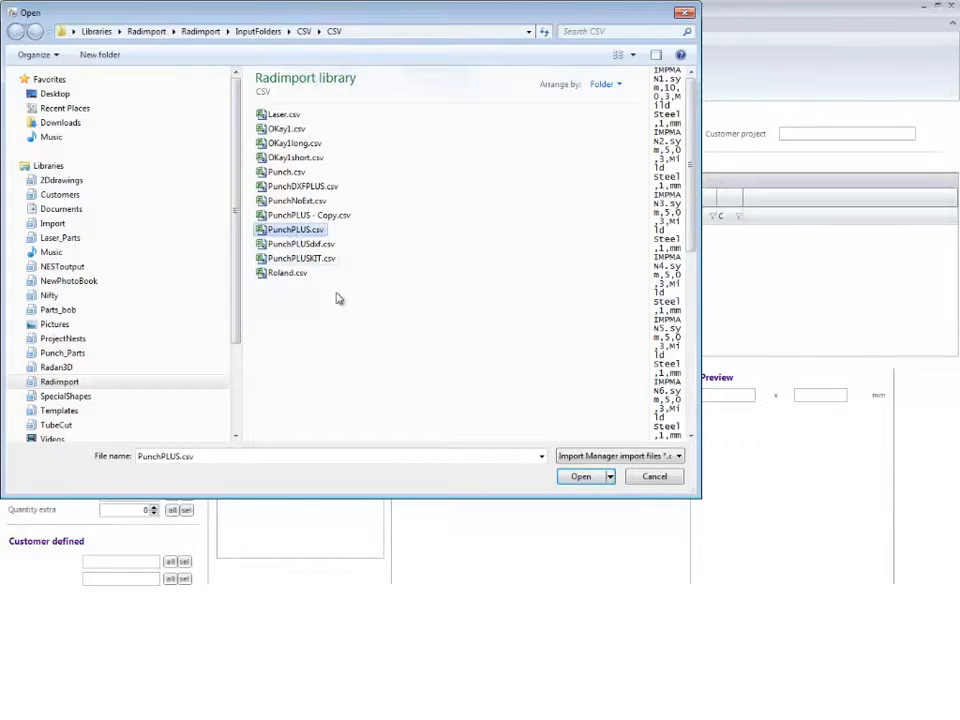
click(582, 476)
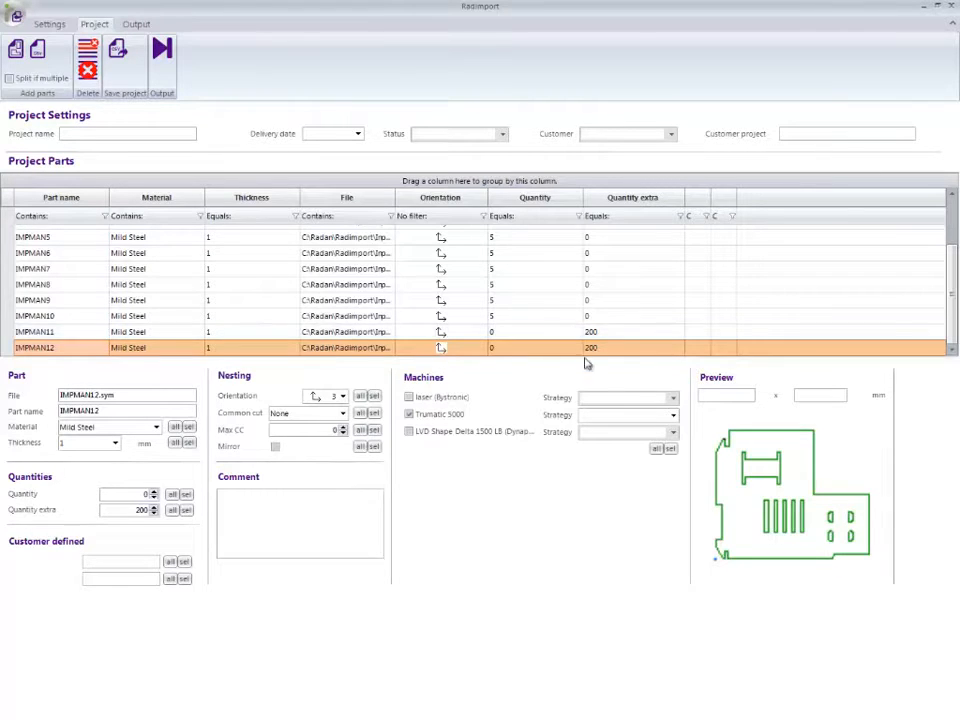
- Check the data and previews of the imported parts IMPMAN8, IMPMAN9 and IMPMAN10
click(34, 288)
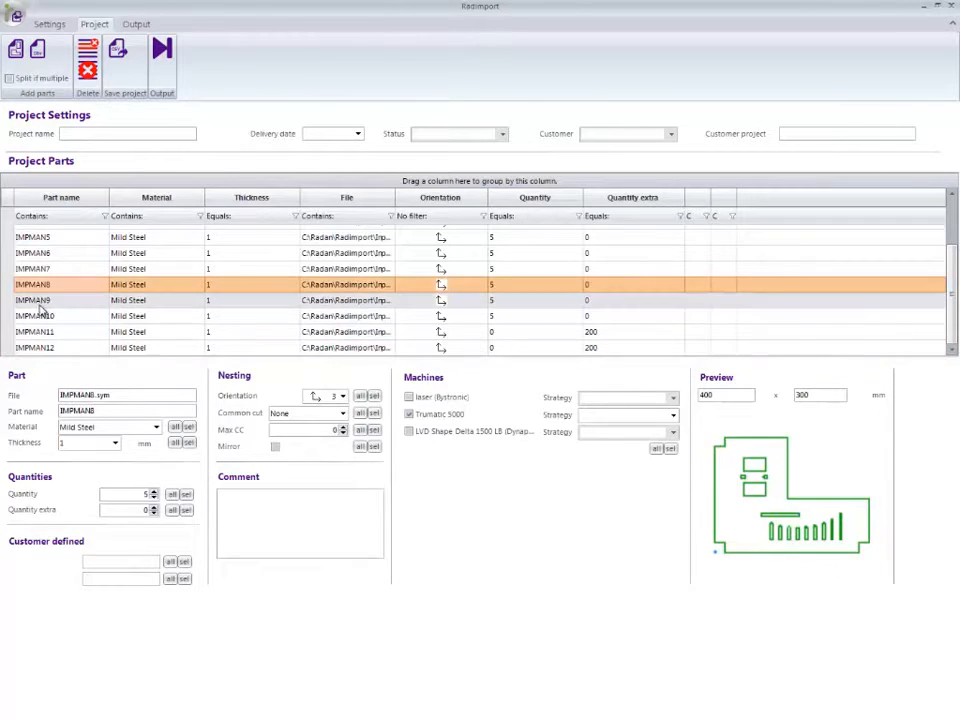
click(38, 302)
click(41, 315)
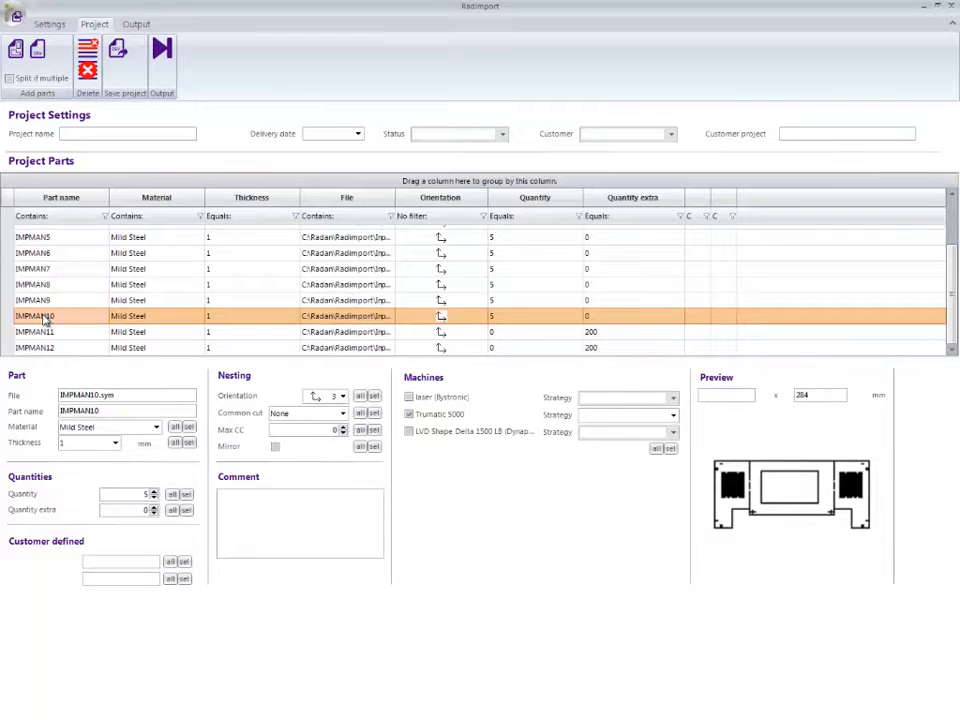
- Run the output process to create and nest the nest3 project, and open the P18 fred nest for inspection
click(137, 26)
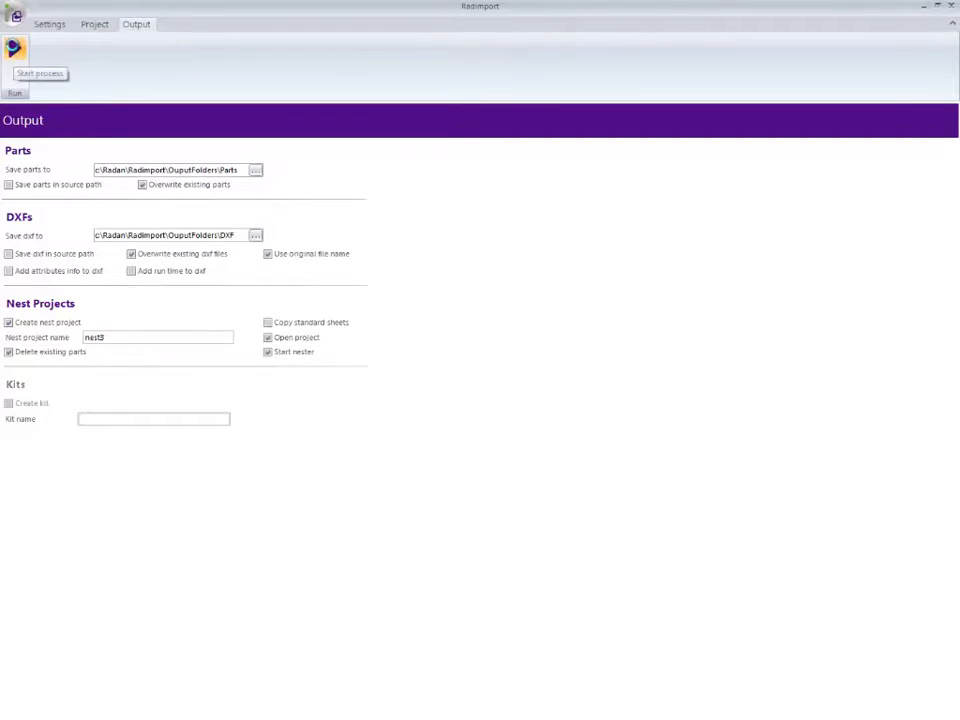
click(14, 48)
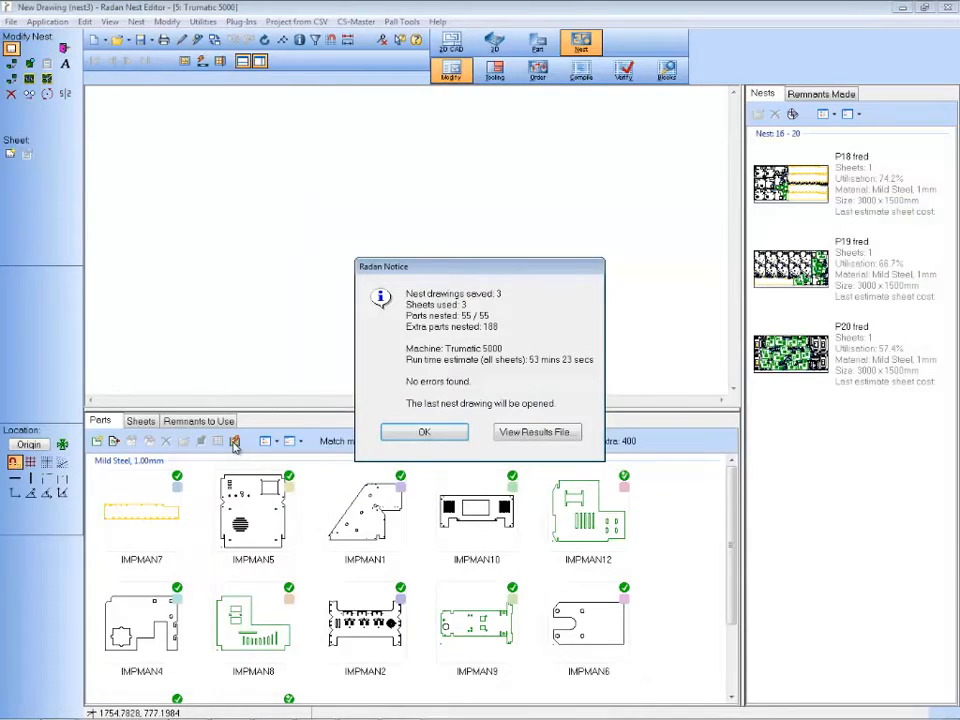
click(425, 431)
click(800, 184)
drag(148, 143, 467, 318)
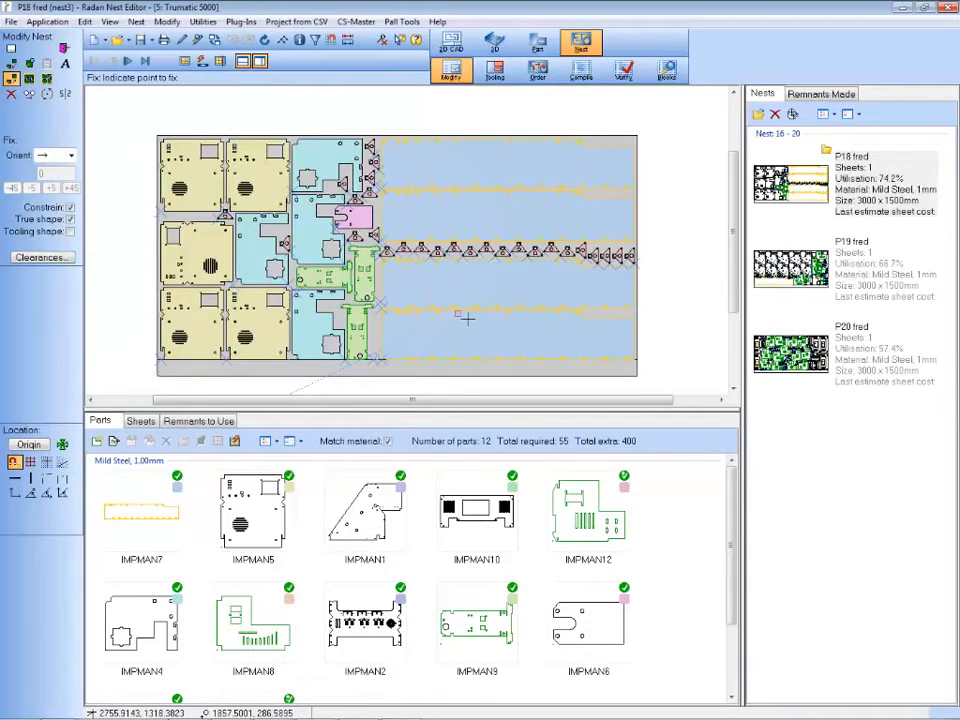